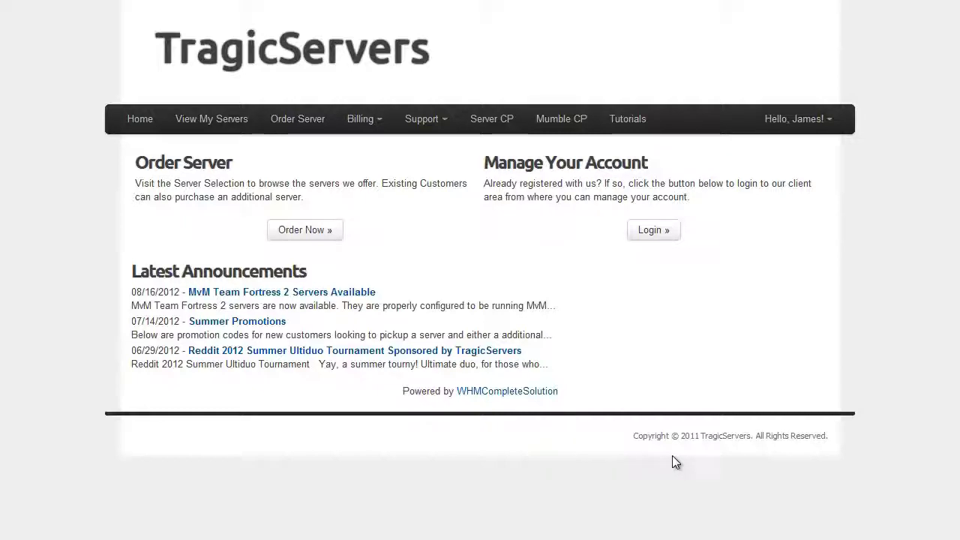
Open the TragicServers support downloads and go to the Plugins category.
{"action": "left_click", "coordinate": [429, 129]}
{"action": "left_click", "coordinate": [432, 129]}
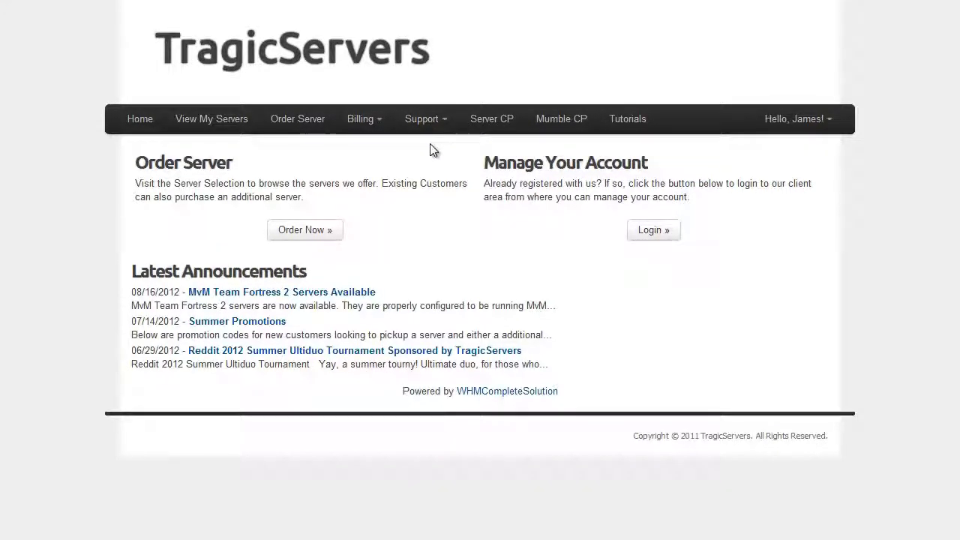
{"action": "left_click", "coordinate": [433, 129]}
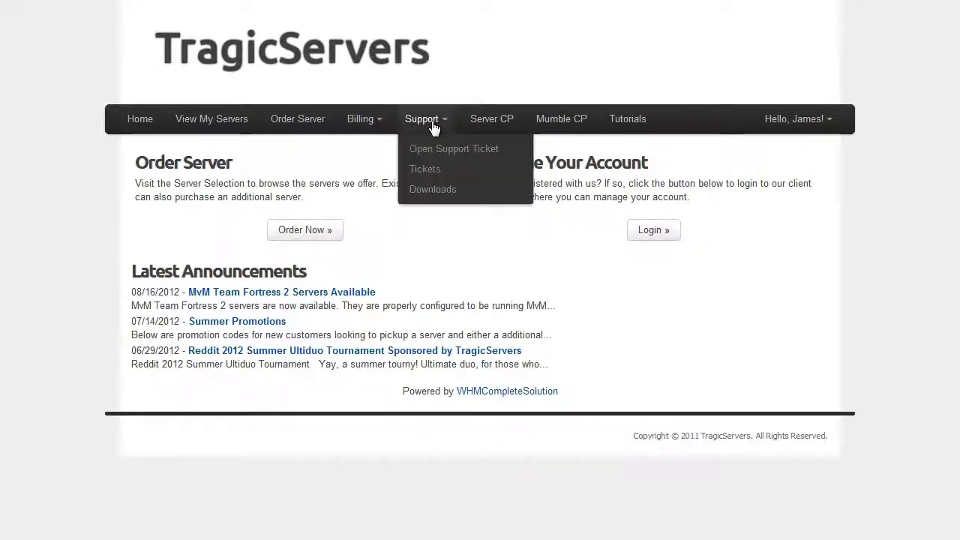
{"action": "left_click", "coordinate": [442, 189]}
{"action": "left_click", "coordinate": [789, 126]}
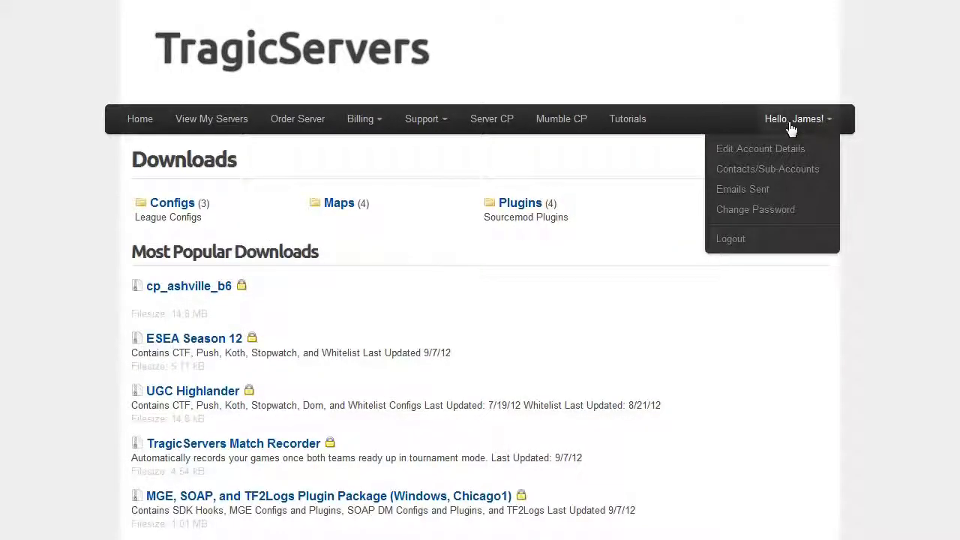
{"action": "left_click", "coordinate": [723, 88]}
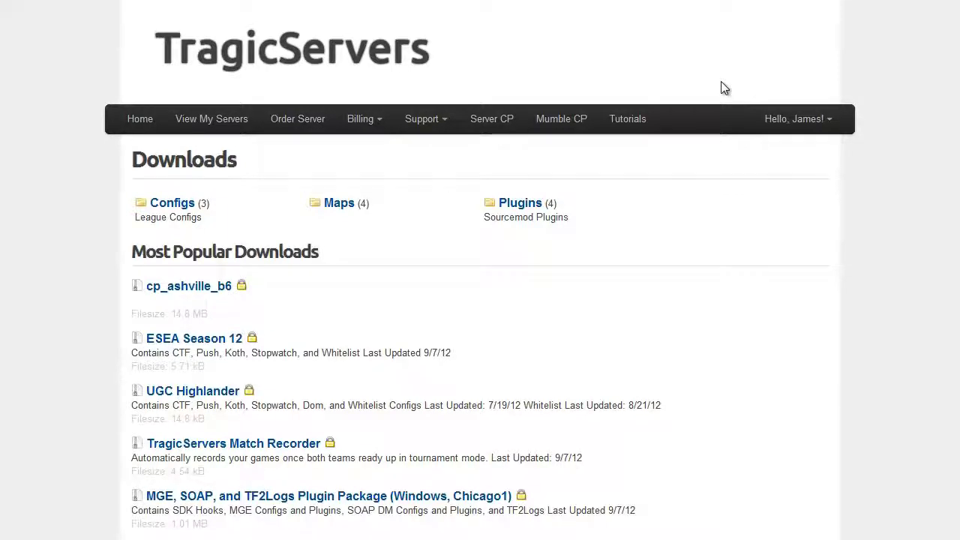
{"action": "left_click", "coordinate": [532, 200]}
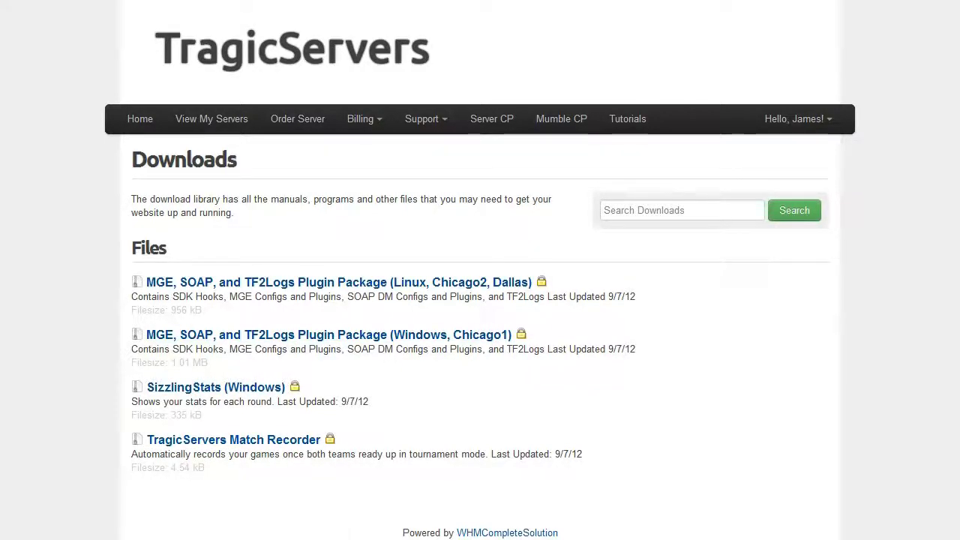
Switch to Windows Explorer and go to the vice\tragic video\addons folder inside the servers folder.
{"action": "right_click", "coordinate": [240, 539]}
{"action": "left_click", "coordinate": [192, 388]}
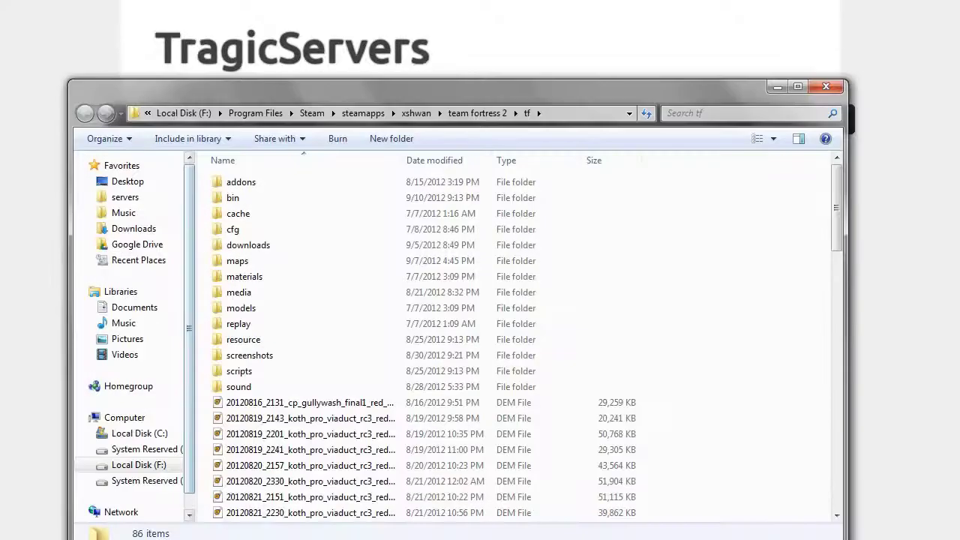
{"action": "right_click", "coordinate": [194, 536]}
{"action": "left_click", "coordinate": [216, 353]}
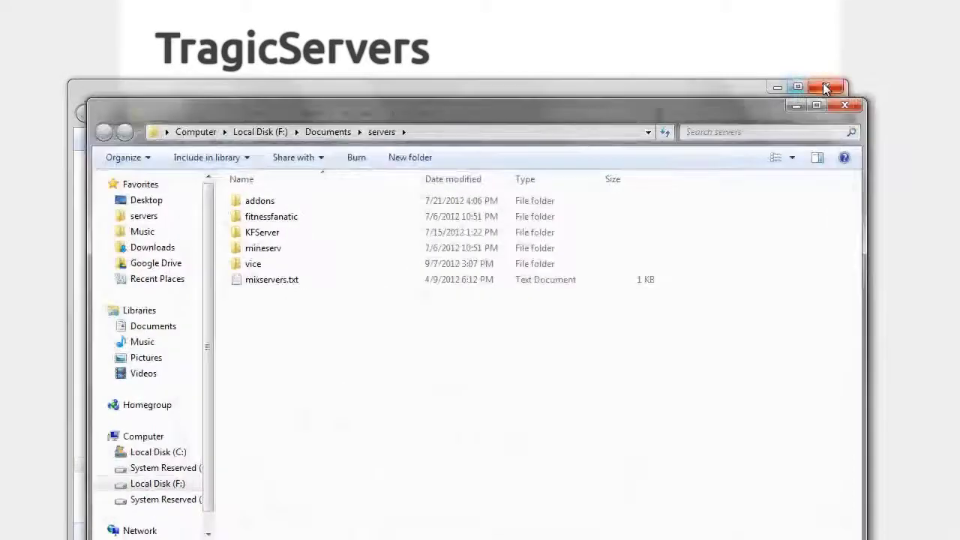
{"action": "double_click", "coordinate": [256, 264]}
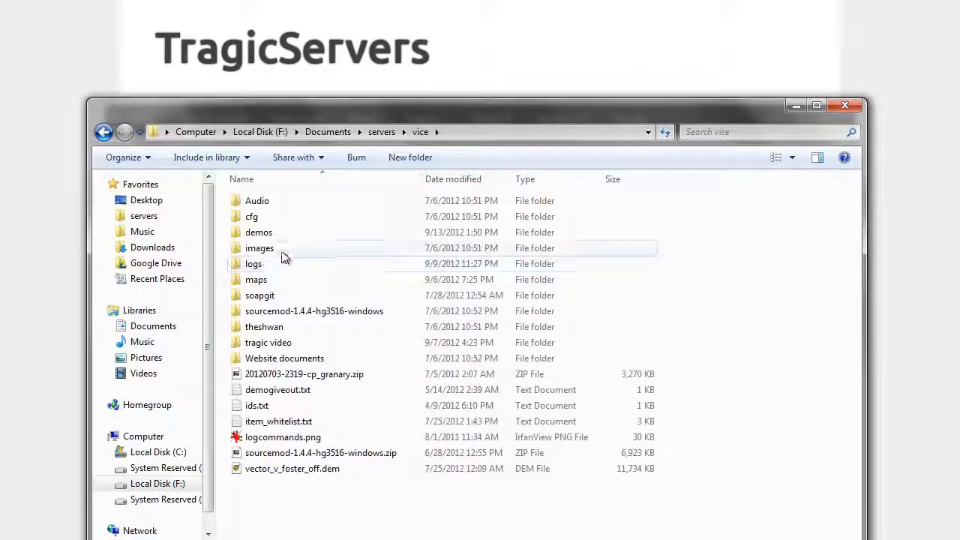
{"action": "double_click", "coordinate": [283, 344]}
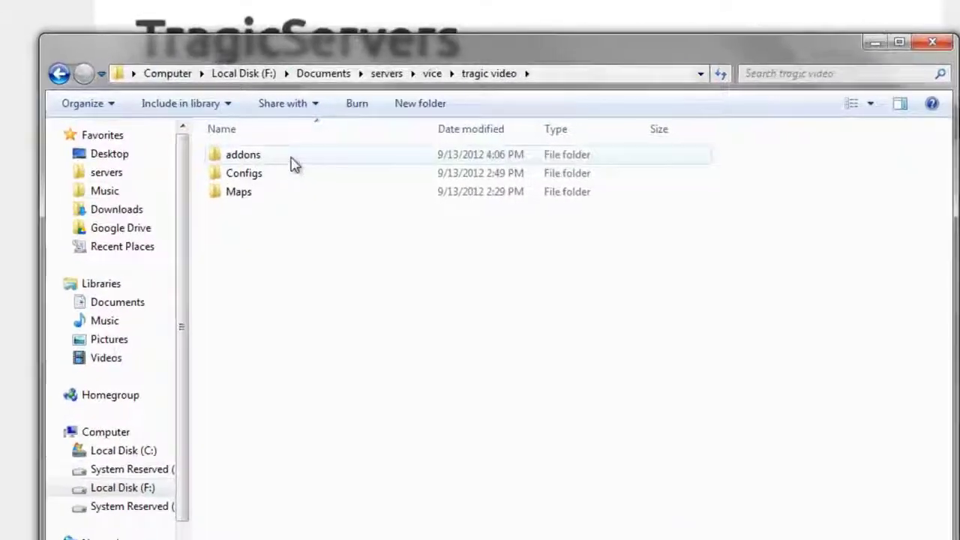
{"action": "double_click", "coordinate": [289, 204]}
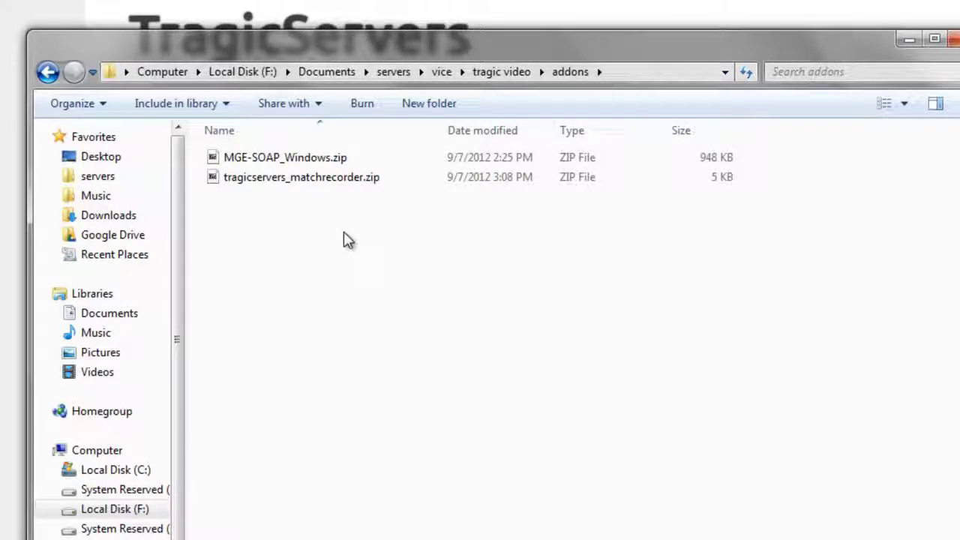
Extract the MGE-SOAP_Windows folder from MGE-SOAP_Windows.zip into the tragic video\addons folder.
{"action": "left_click", "coordinate": [342, 178]}
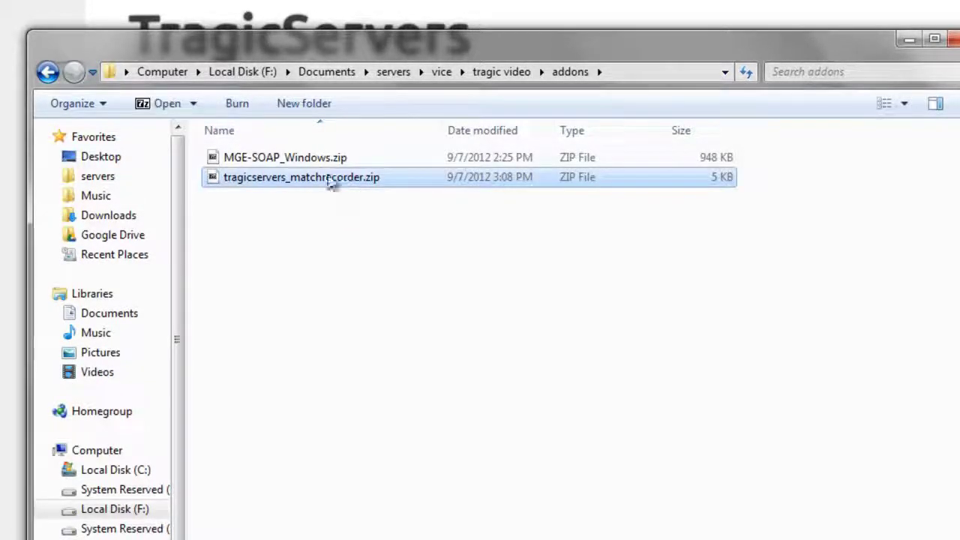
{"action": "left_click", "coordinate": [318, 161]}
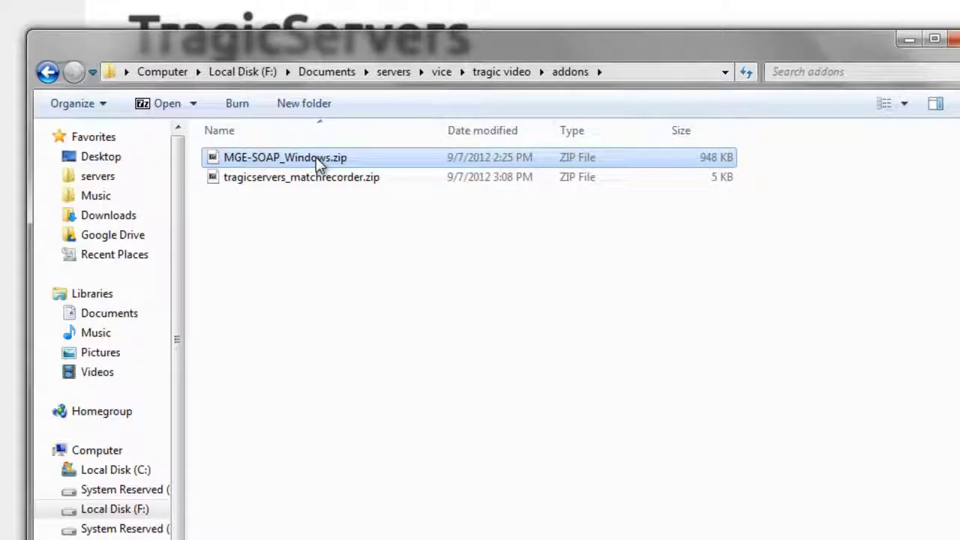
{"action": "double_click", "coordinate": [316, 157]}
{"action": "left_click_drag", "start_coordinate": [491, 174], "coordinate": [308, 225]}
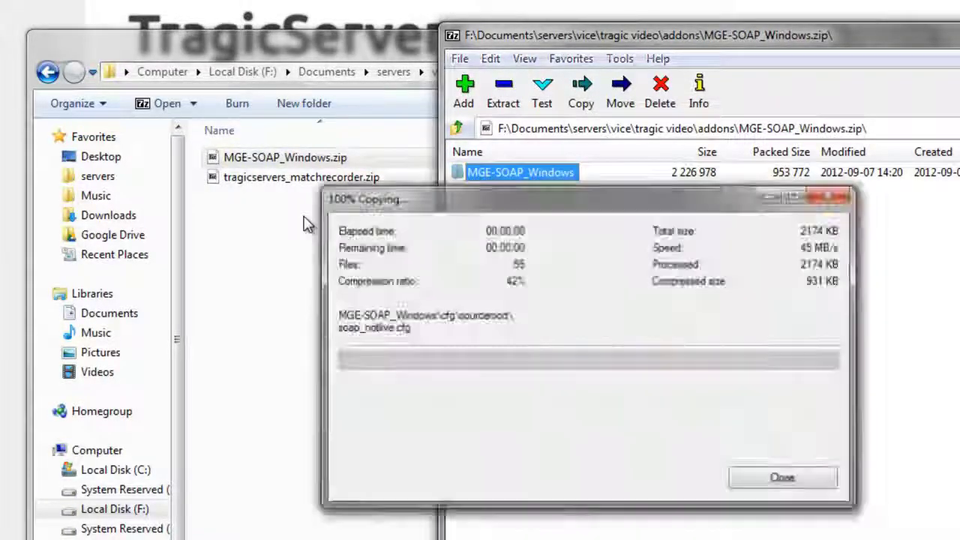
{"action": "left_click", "coordinate": [308, 225]}
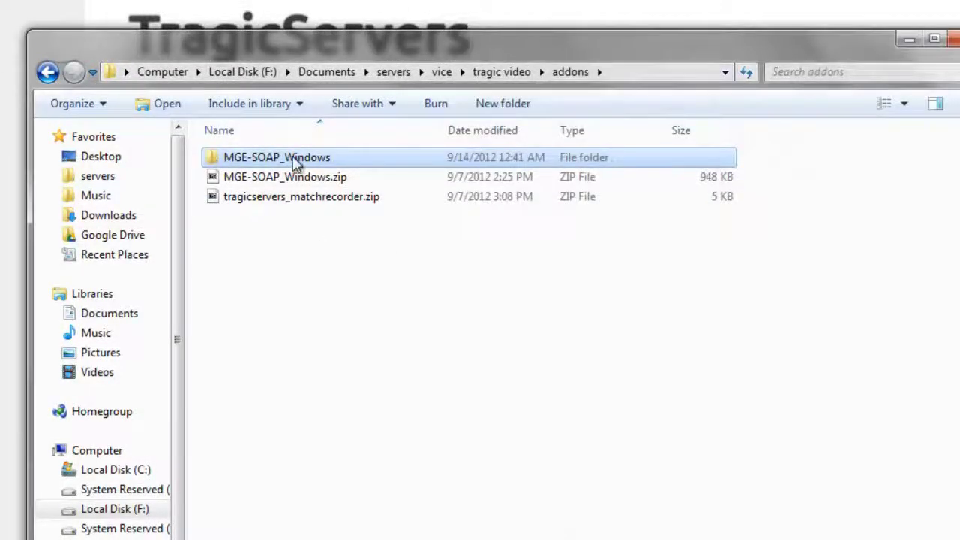
Look through the extracted MGE-SOAP_Windows folder down to the configs folder in addons\sourcemod.
{"action": "double_click", "coordinate": [296, 163]}
{"action": "left_click", "coordinate": [48, 71]}
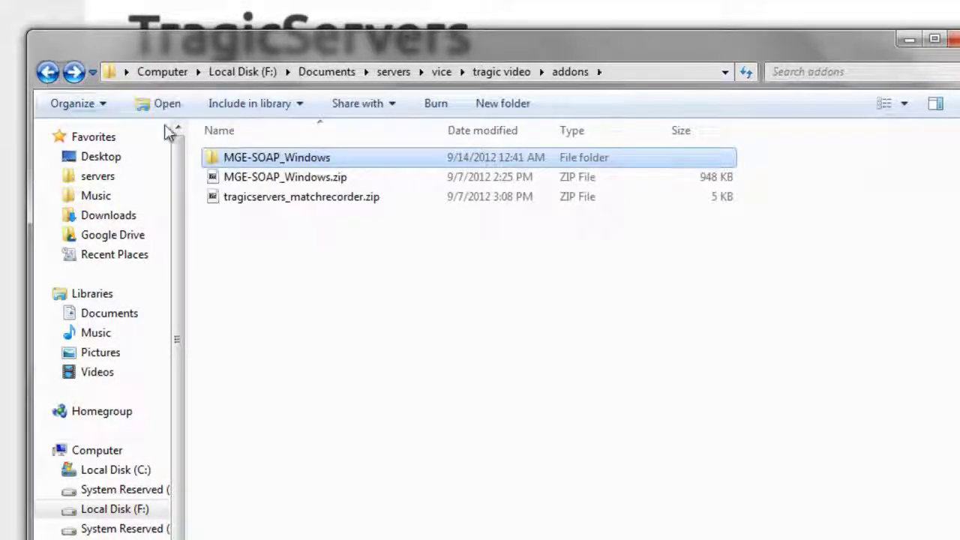
{"action": "double_click", "coordinate": [248, 158]}
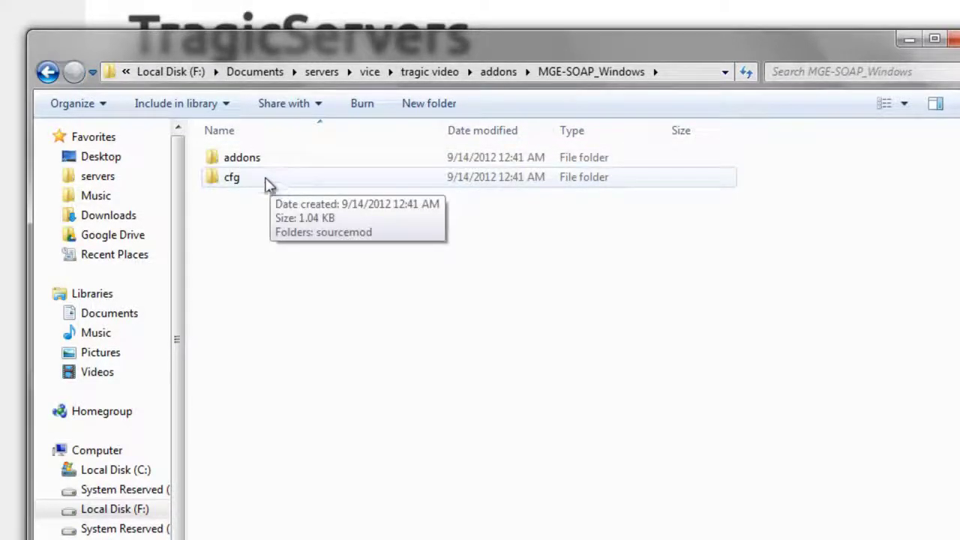
{"action": "double_click", "coordinate": [248, 164]}
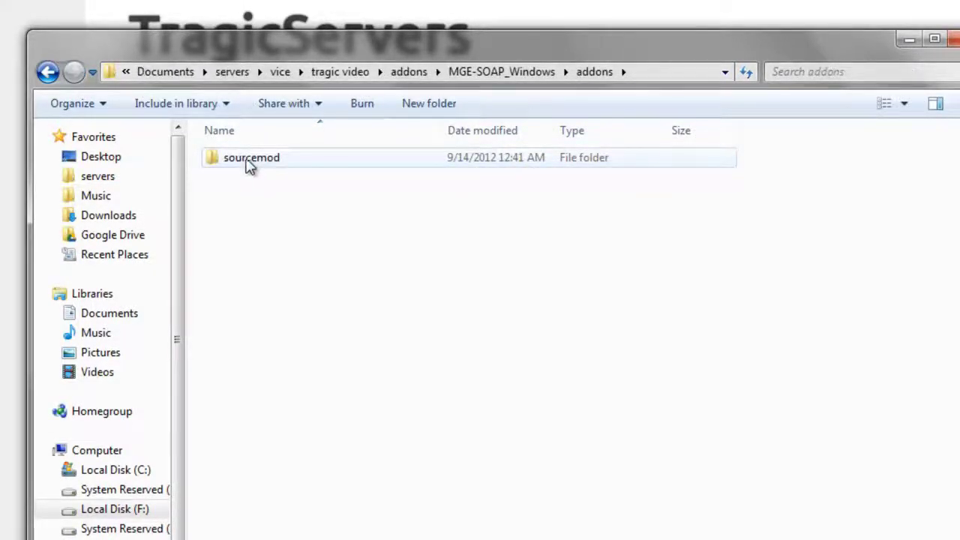
{"action": "double_click", "coordinate": [250, 164]}
{"action": "double_click", "coordinate": [248, 158]}
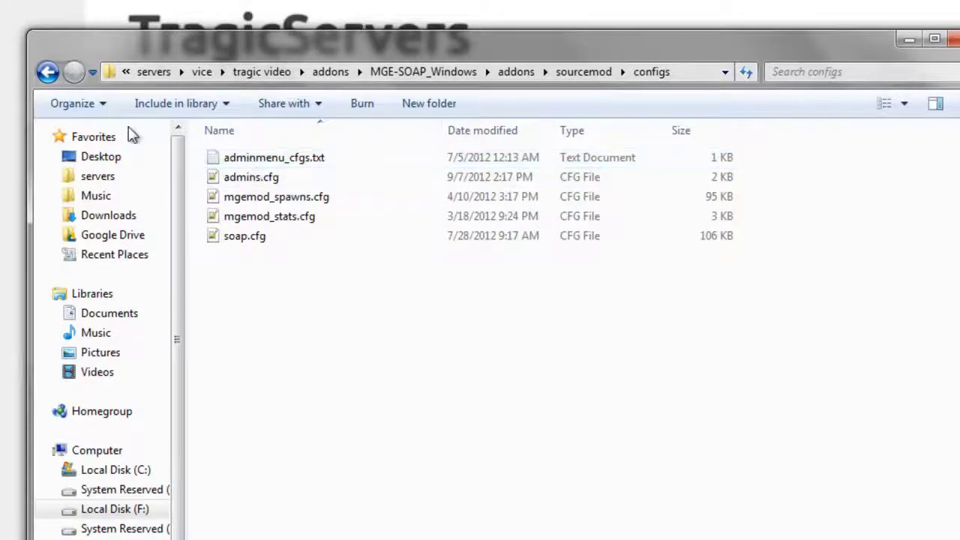
{"action": "left_click", "coordinate": [51, 72]}
{"action": "left_click", "coordinate": [51, 72]}
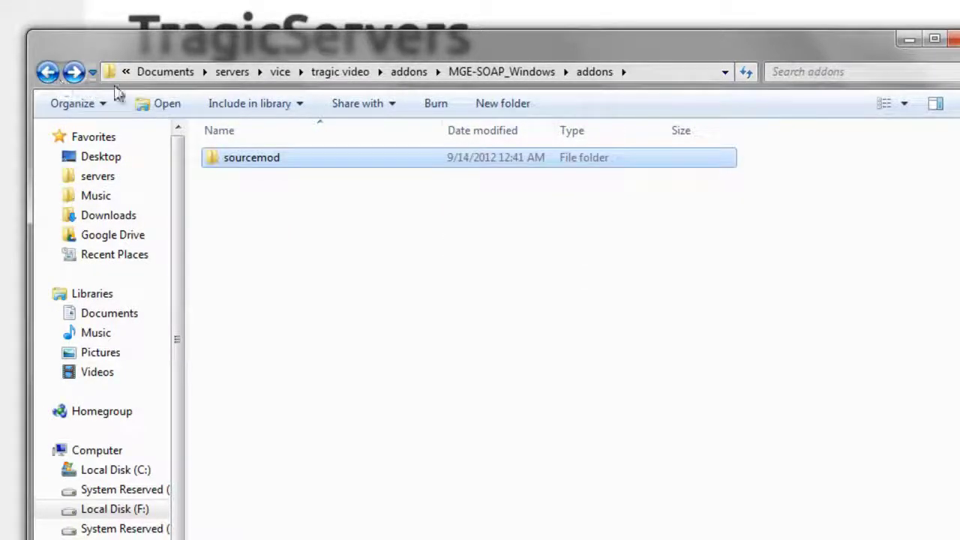
{"action": "left_click", "coordinate": [73, 72]}
Check the SDK Hooks files in the sourcemod extensions folder and return to the tragic video\addons folder.
{"action": "left_click", "coordinate": [253, 183]}
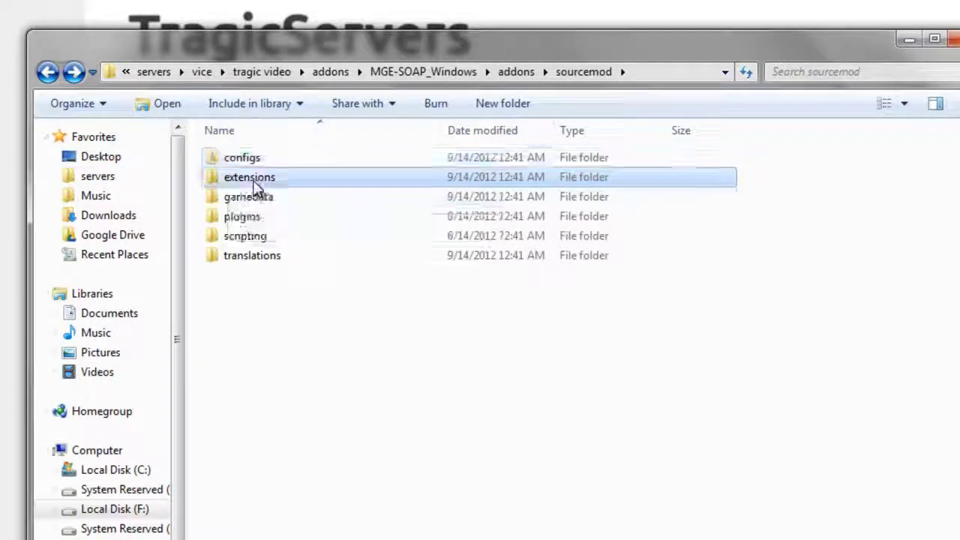
{"action": "double_click", "coordinate": [255, 186]}
{"action": "left_click", "coordinate": [312, 178]}
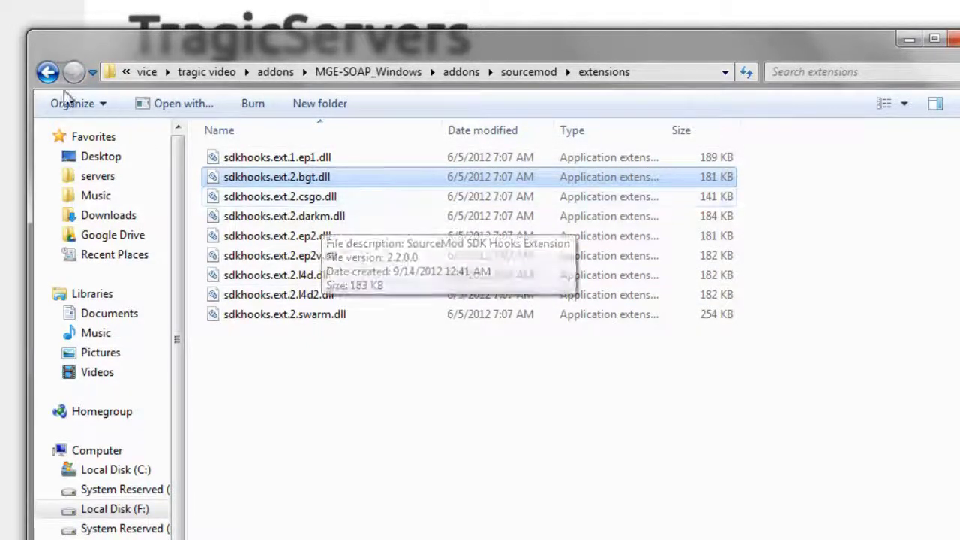
{"action": "left_click", "coordinate": [47, 72]}
{"action": "left_click", "coordinate": [47, 72]}
{"action": "left_click", "coordinate": [47, 72]}
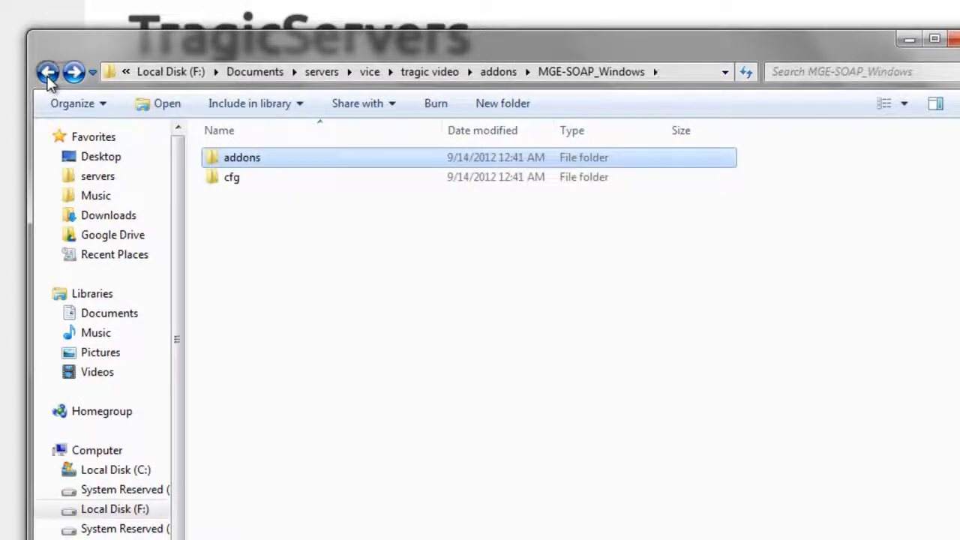
{"action": "left_click", "coordinate": [47, 72]}
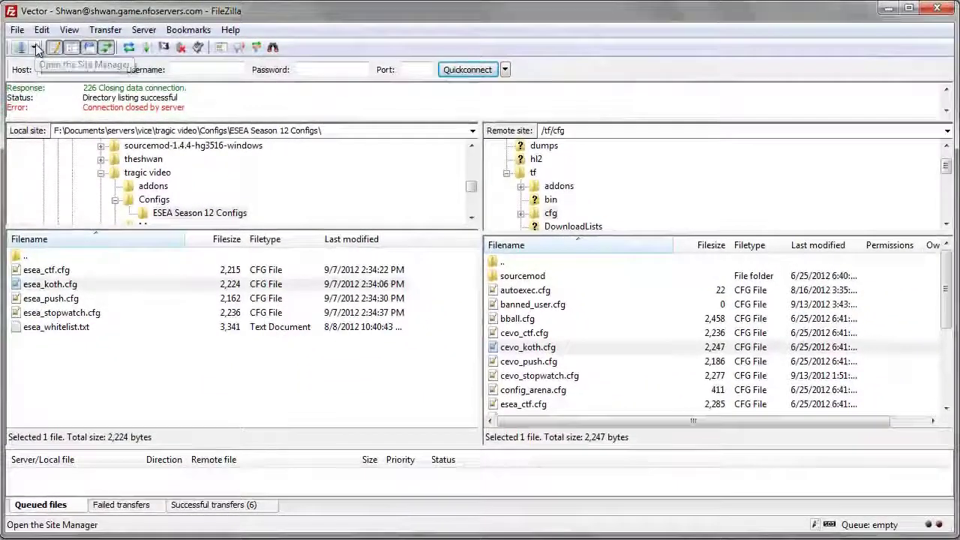
Switch to FileZilla and connect to the saved Vector site in a new tab.
{"action": "left_click", "coordinate": [34, 47]}
{"action": "left_click", "coordinate": [47, 116]}
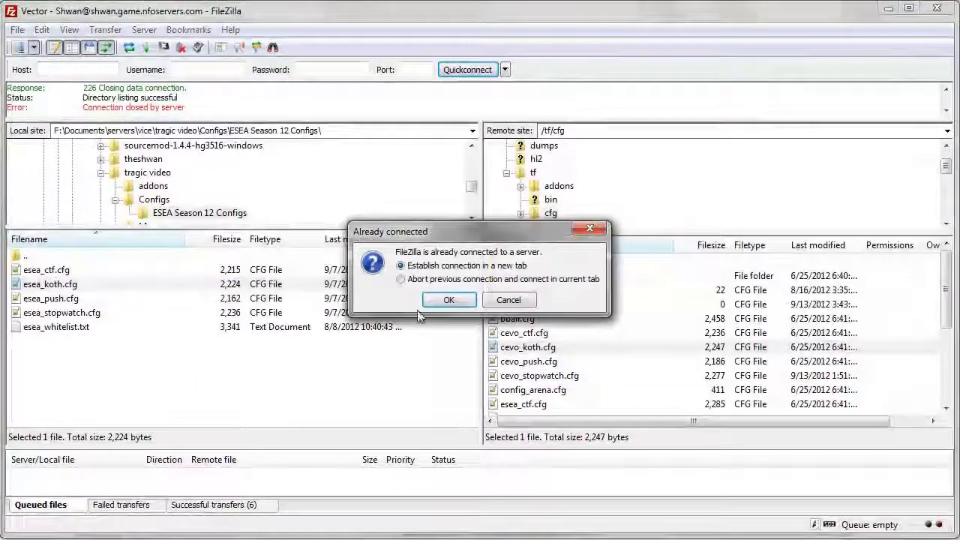
{"action": "left_click", "coordinate": [441, 300]}
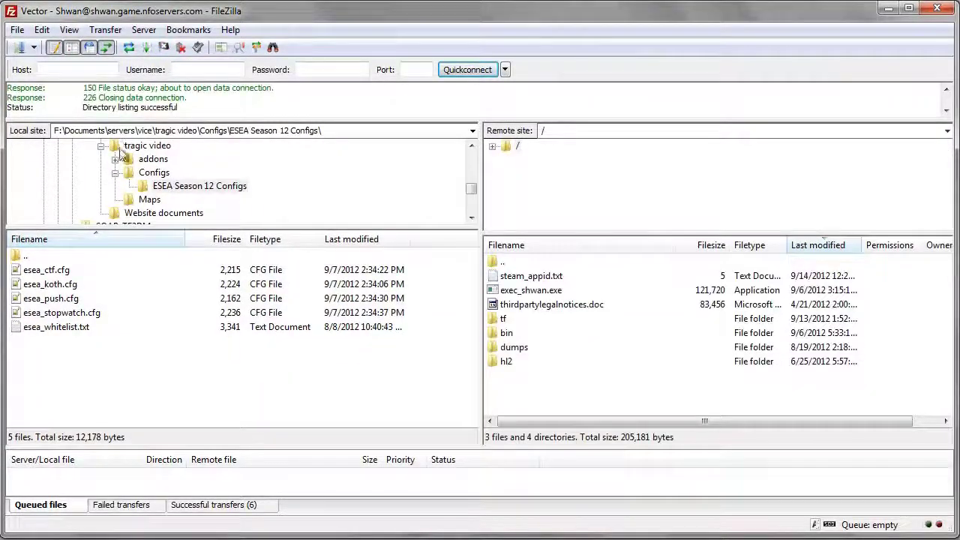
Sort the remote files by filename, open the server's tf folder and select its cfg folder.
{"action": "left_click", "coordinate": [529, 246]}
{"action": "left_click", "coordinate": [542, 246]}
{"action": "left_click", "coordinate": [523, 321]}
{"action": "double_click", "coordinate": [521, 321]}
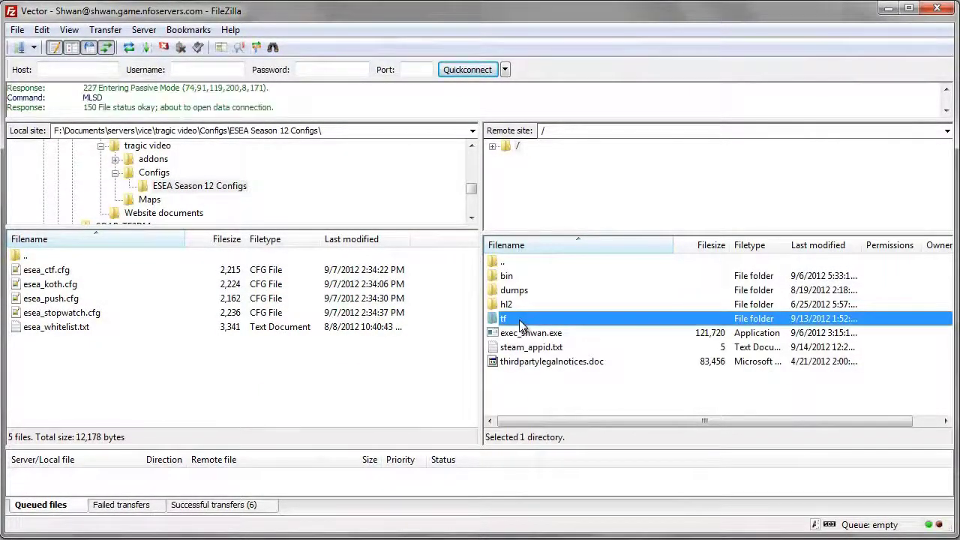
{"action": "left_click", "coordinate": [525, 304]}
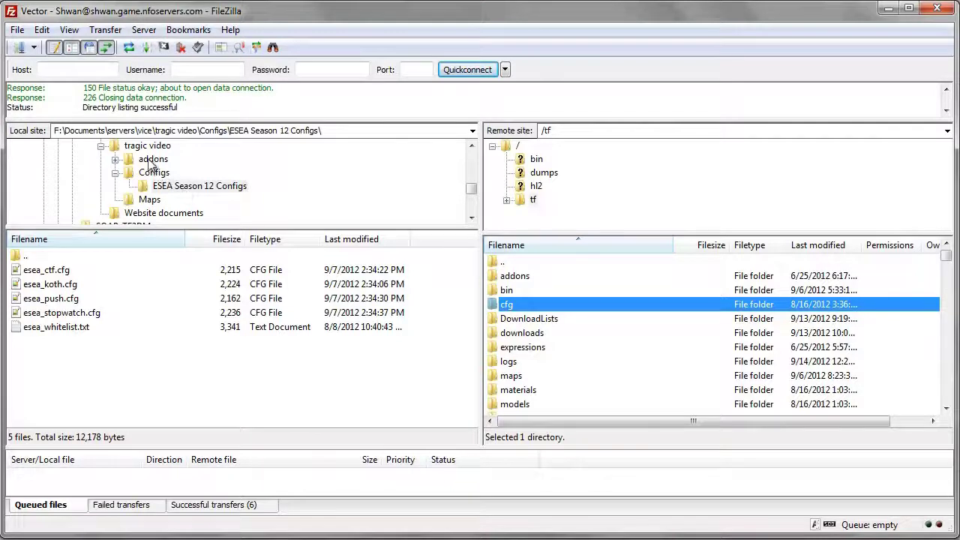
Open the local tragic video\addons\MGE-SOAP_Windows folder for the transfer.
{"action": "left_click", "coordinate": [148, 146]}
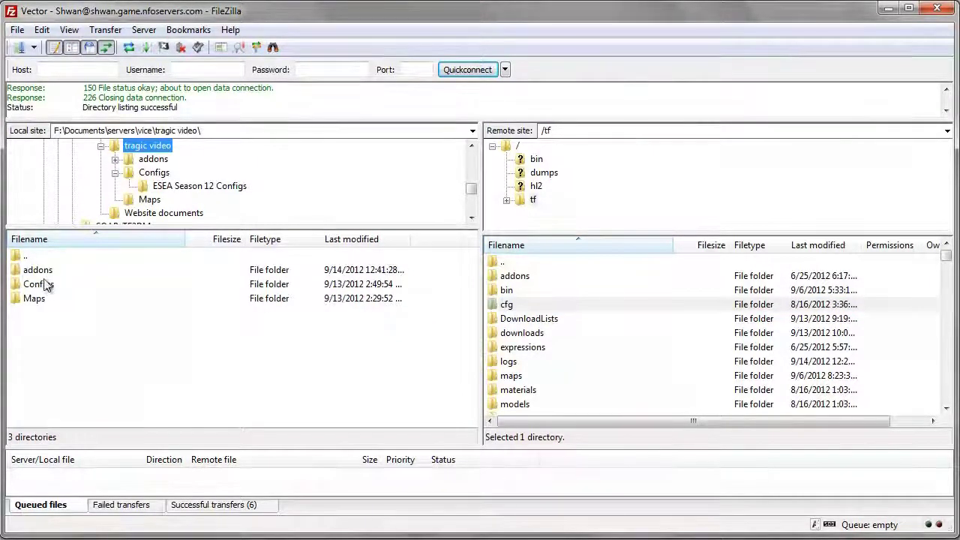
{"action": "double_click", "coordinate": [37, 270]}
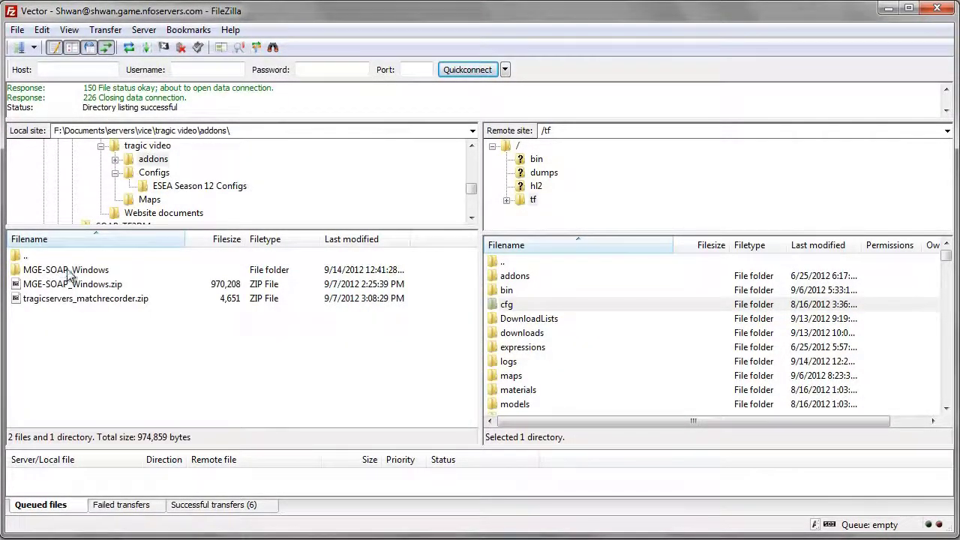
{"action": "double_click", "coordinate": [69, 271]}
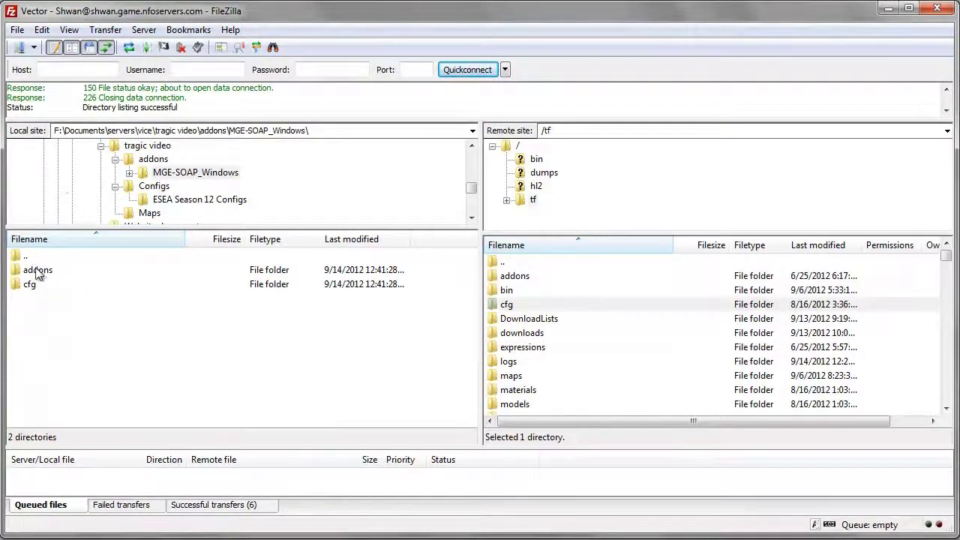
Compare the package's local addons and cfg folders with the matching folders in the server's tf directory.
{"action": "left_click", "coordinate": [59, 273]}
{"action": "left_click", "coordinate": [39, 286]}
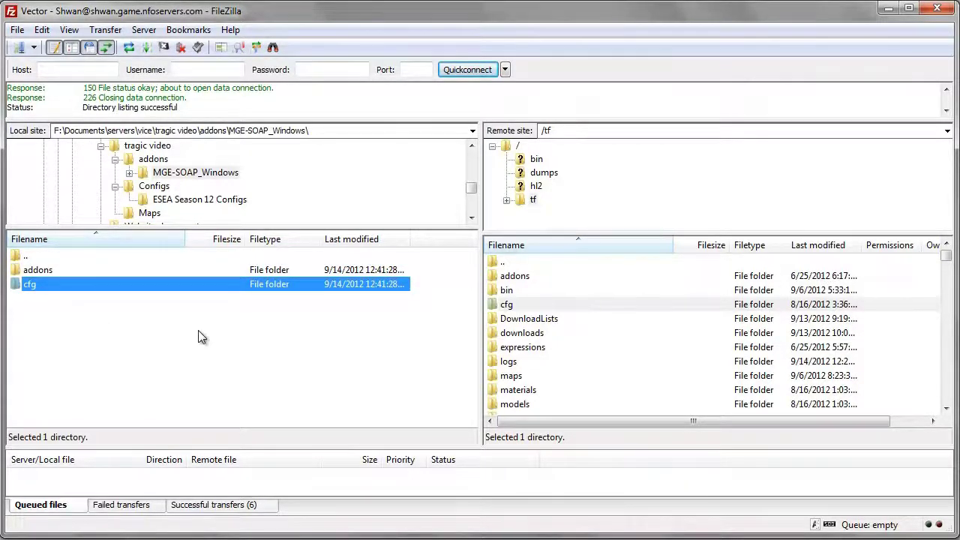
{"action": "left_click", "coordinate": [536, 278]}
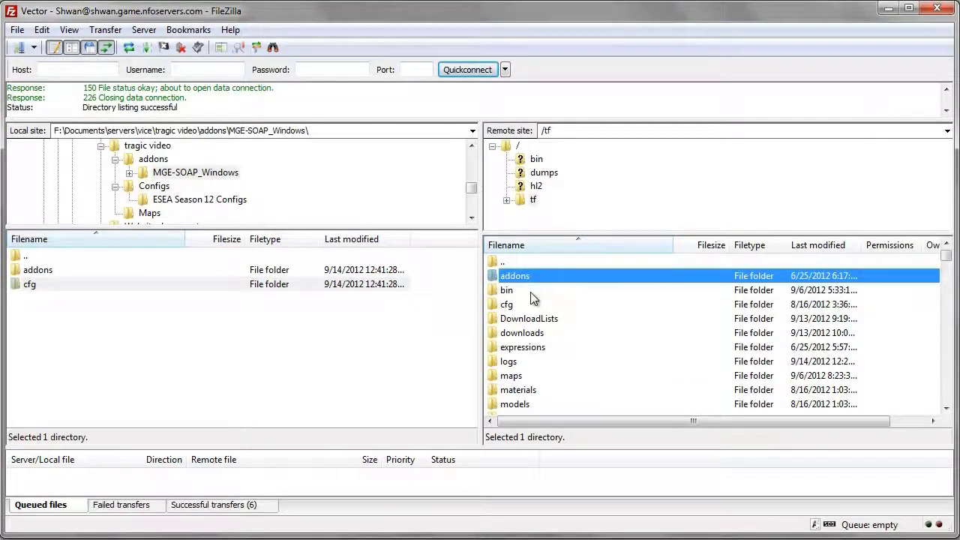
{"action": "left_click", "coordinate": [535, 306]}
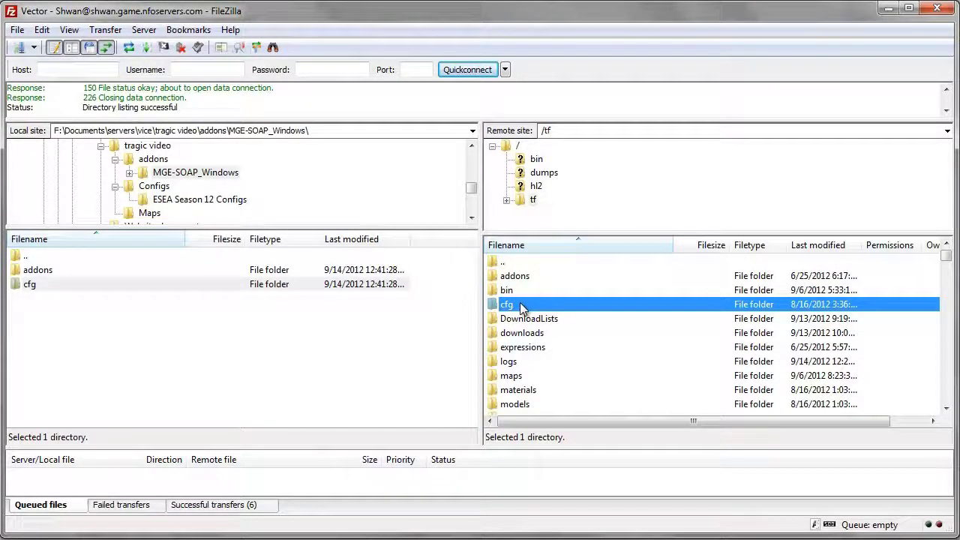
{"action": "left_click", "coordinate": [80, 270]}
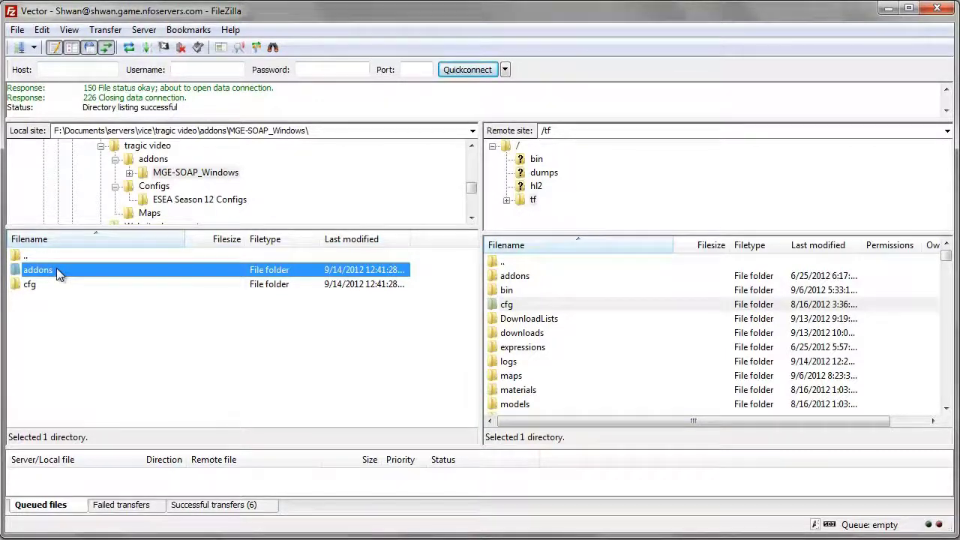
{"action": "left_click", "coordinate": [512, 274]}
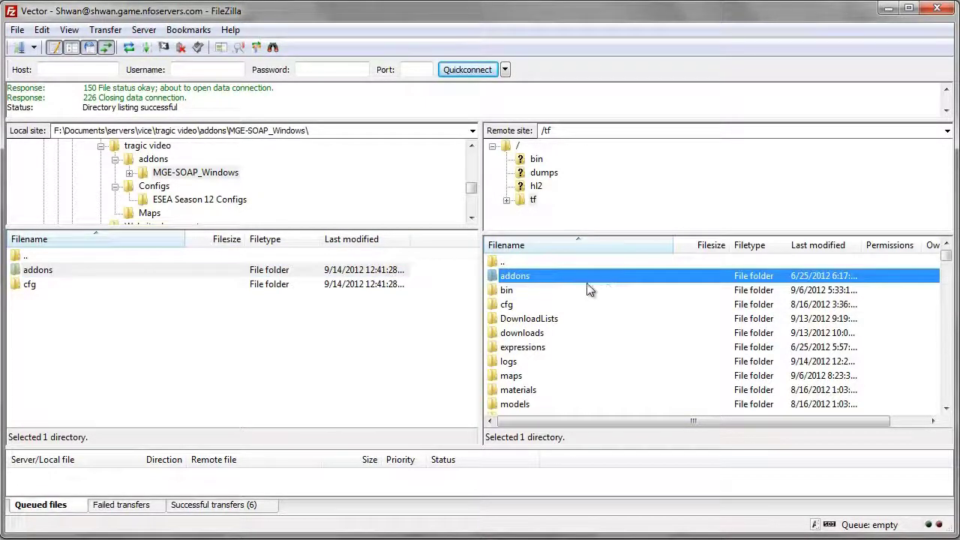
Open the package's local addons folder and try to move its sourcemod folder towards the server's tf directory.
{"action": "left_click", "coordinate": [83, 269]}
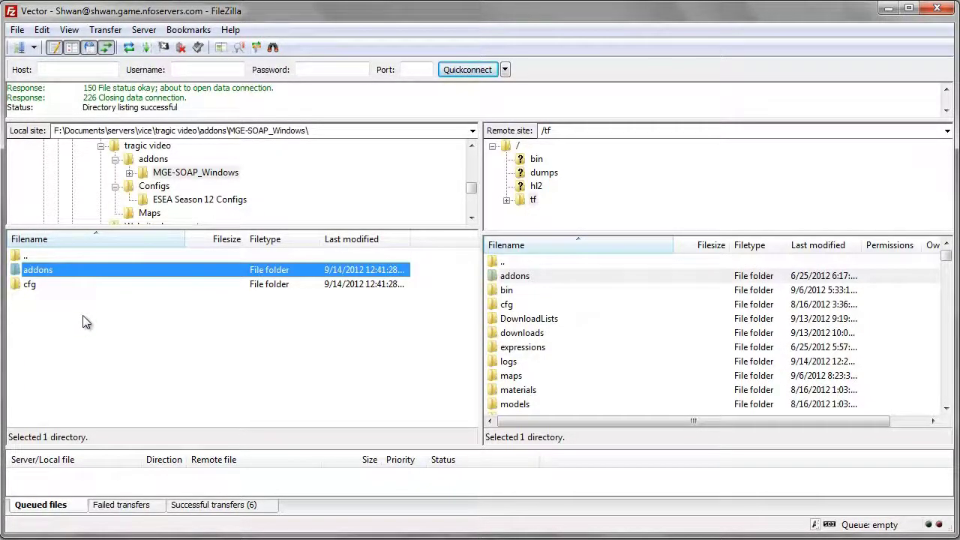
{"action": "left_click", "coordinate": [83, 315]}
{"action": "double_click", "coordinate": [66, 273]}
{"action": "left_click", "coordinate": [63, 271]}
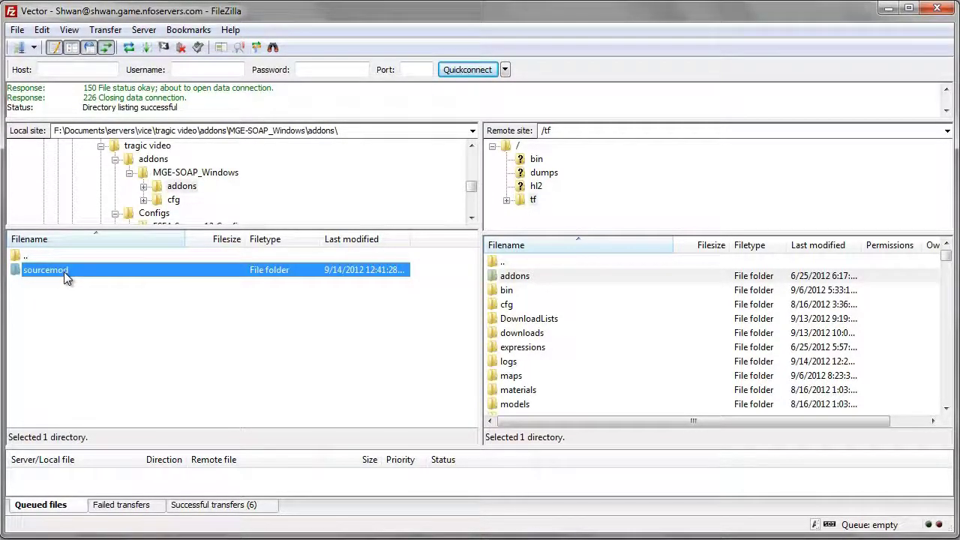
{"action": "left_click_drag", "start_coordinate": [50, 270], "coordinate": [365, 266]}
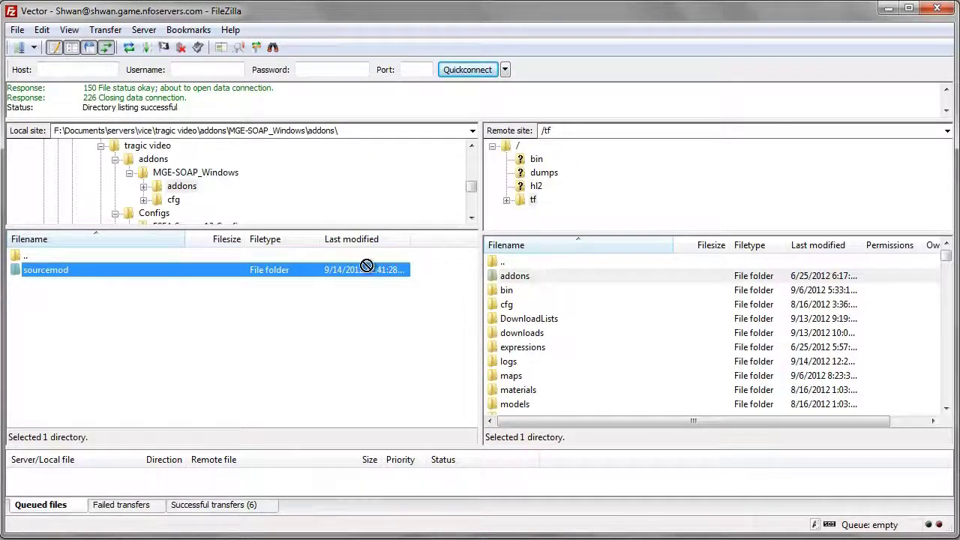
{"action": "left_click", "coordinate": [539, 318]}
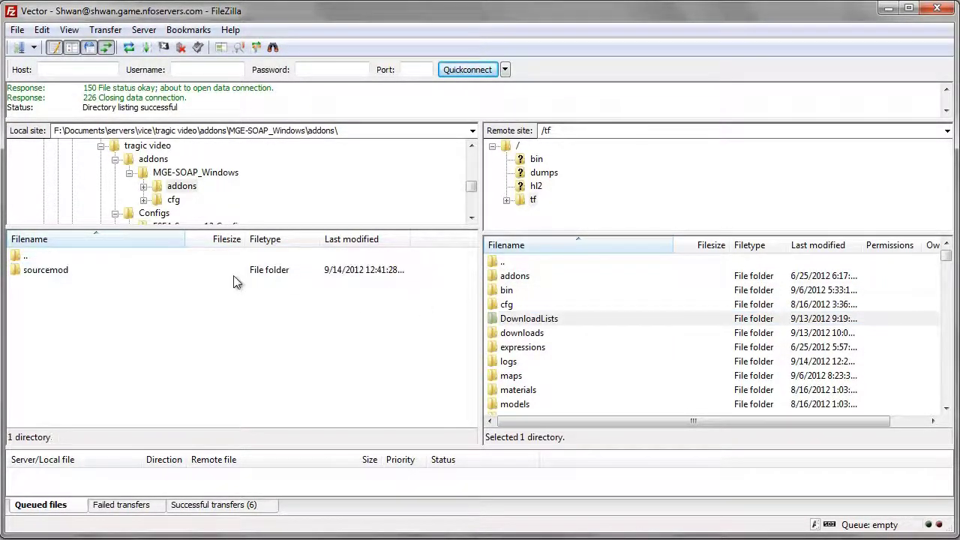
{"action": "left_click", "coordinate": [193, 271]}
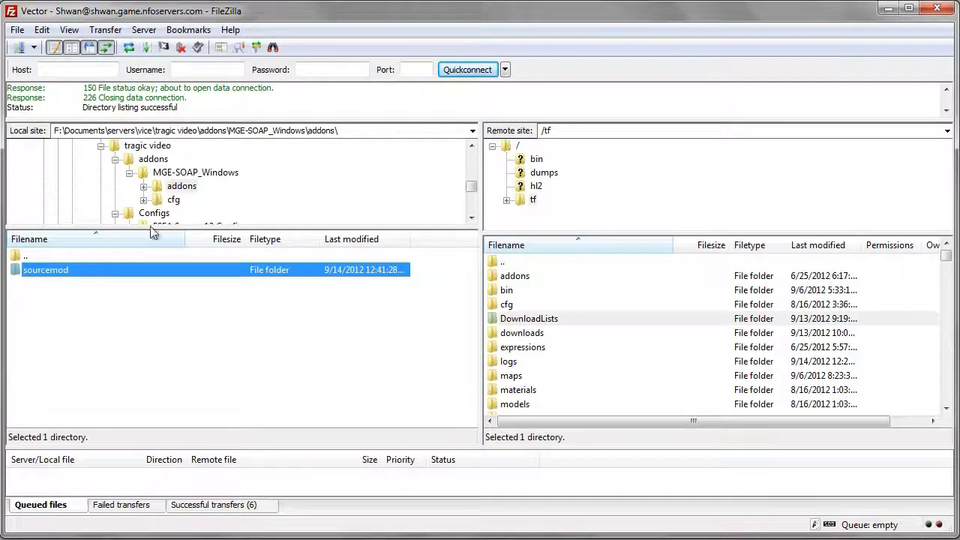
Return to the MGE-SOAP_Windows folder, reopen its addons folder and try again to move sourcemod towards the server.
{"action": "left_click", "coordinate": [159, 174]}
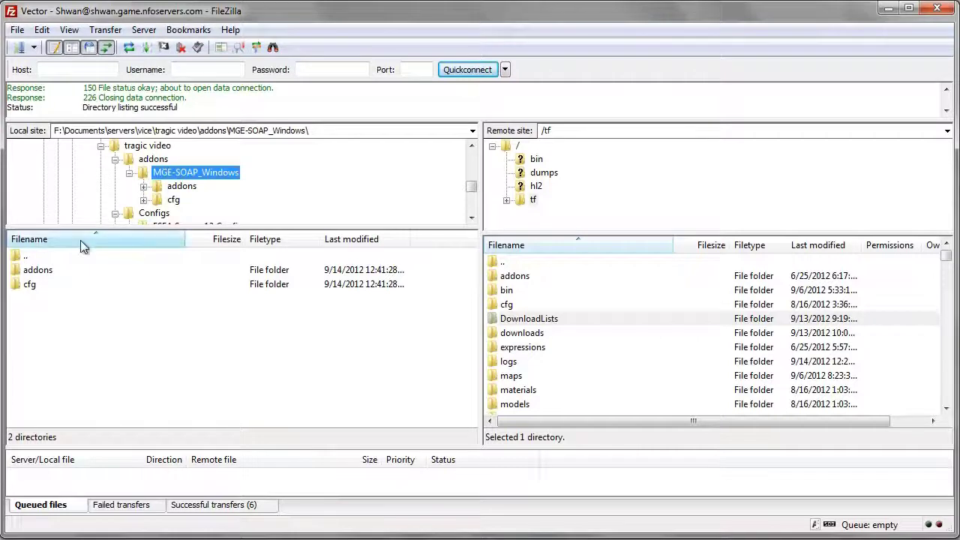
{"action": "left_click", "coordinate": [66, 275]}
{"action": "double_click", "coordinate": [67, 273]}
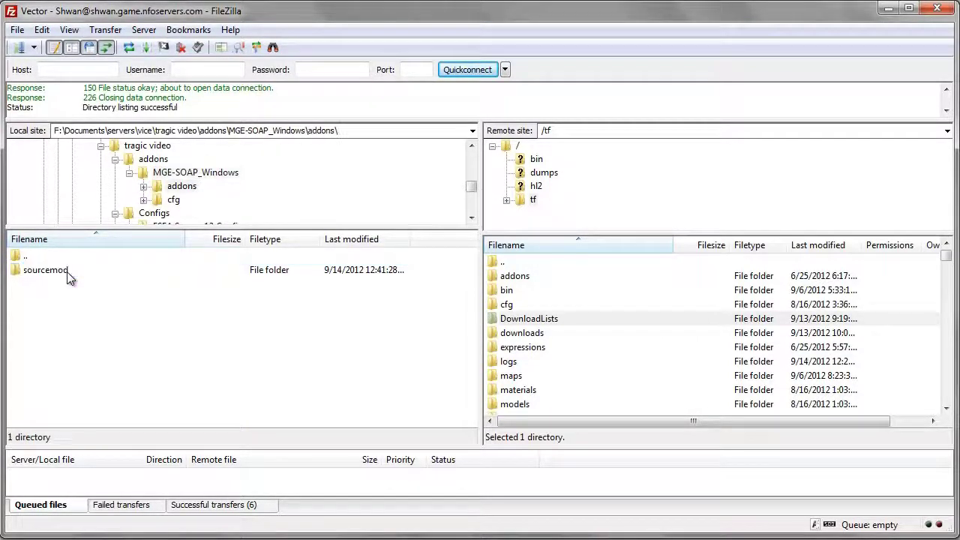
{"action": "left_click", "coordinate": [67, 272]}
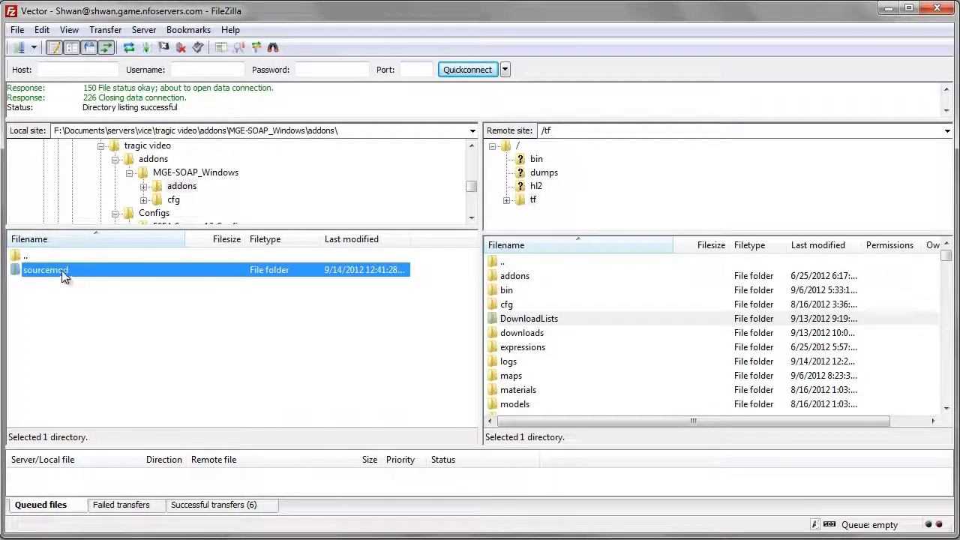
{"action": "left_click_drag", "start_coordinate": [62, 273], "coordinate": [476, 270]}
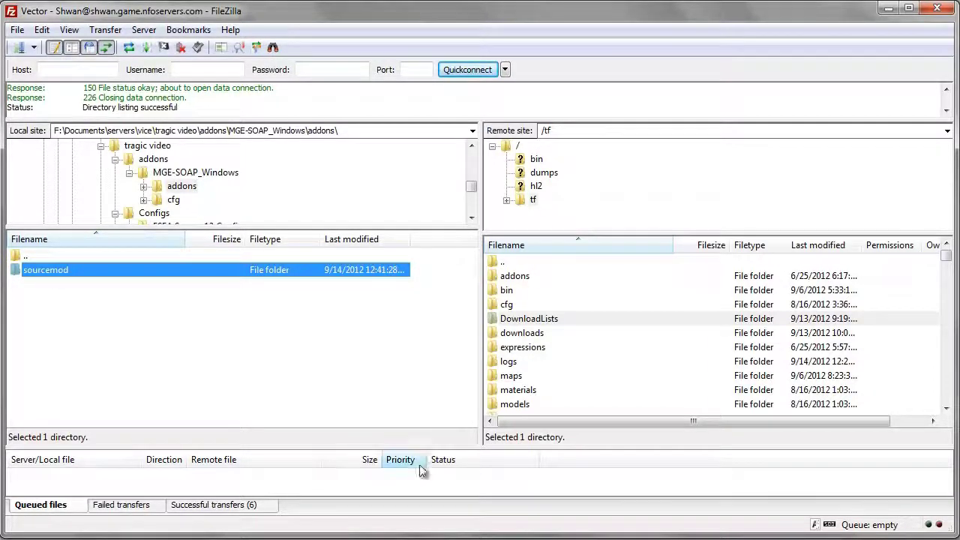
{"action": "left_click_drag", "start_coordinate": [428, 453], "coordinate": [413, 381]}
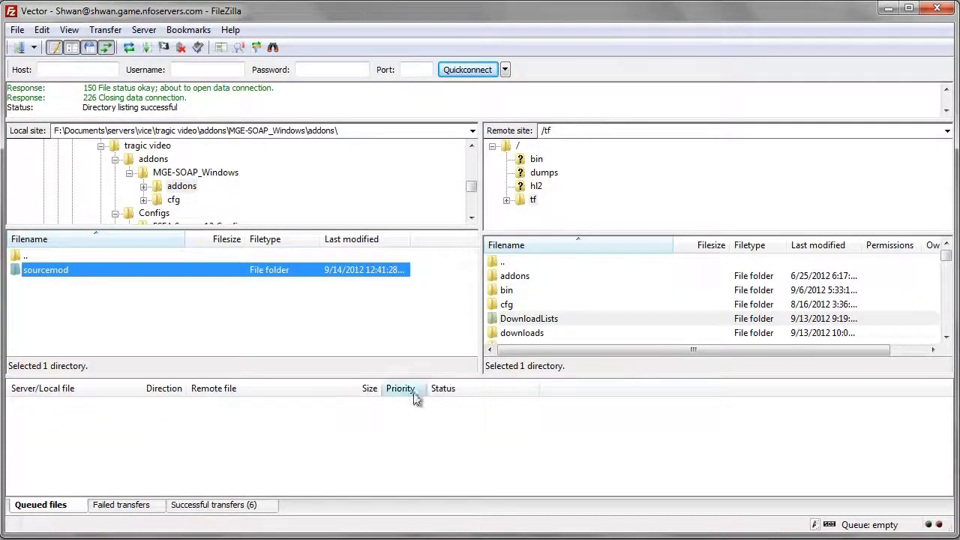
{"action": "left_click_drag", "start_coordinate": [176, 381], "coordinate": [175, 453]}
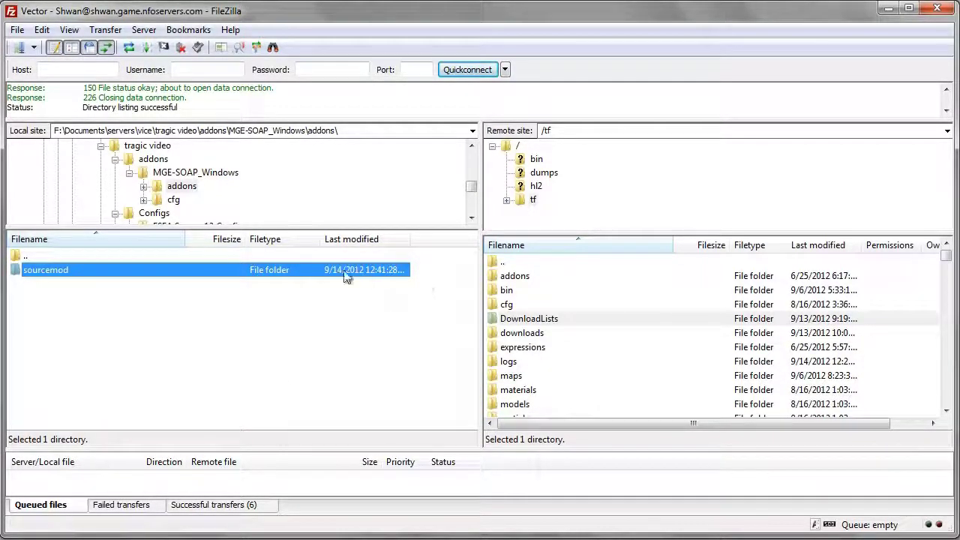
Go back to the MGE-SOAP_Windows folder and look inside its cfg folder at the sourcemod folder.
{"action": "left_click", "coordinate": [174, 173]}
{"action": "left_click", "coordinate": [39, 290]}
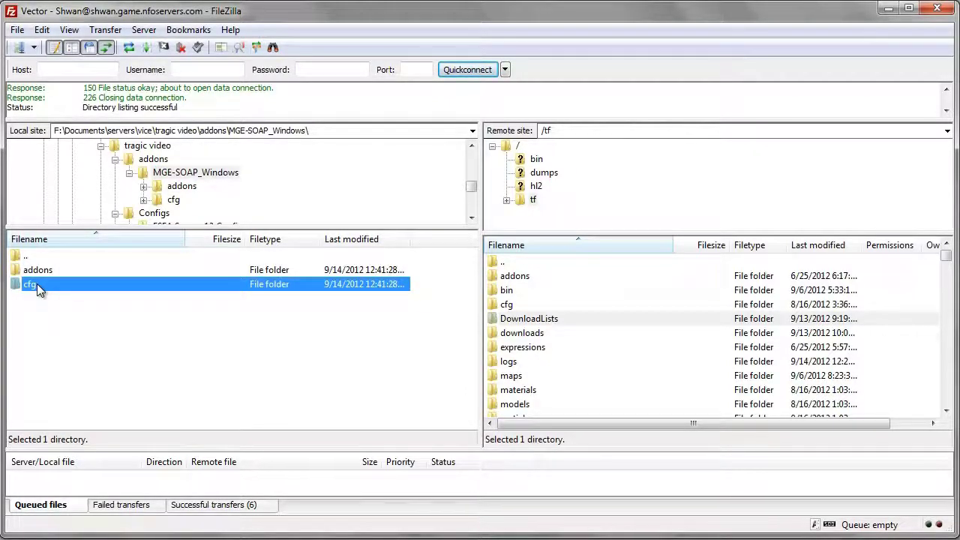
{"action": "double_click", "coordinate": [37, 286]}
{"action": "left_click", "coordinate": [47, 275]}
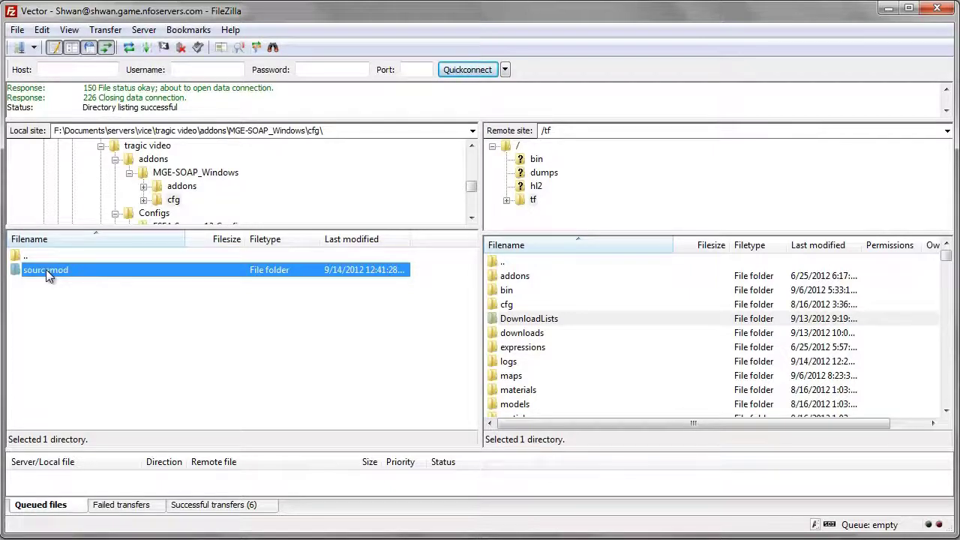
{"action": "left_click", "coordinate": [162, 339]}
Compare the server's tf/cfg folder with the local cfg folder's sourcemod, and return the server side to tf.
{"action": "left_click", "coordinate": [521, 306]}
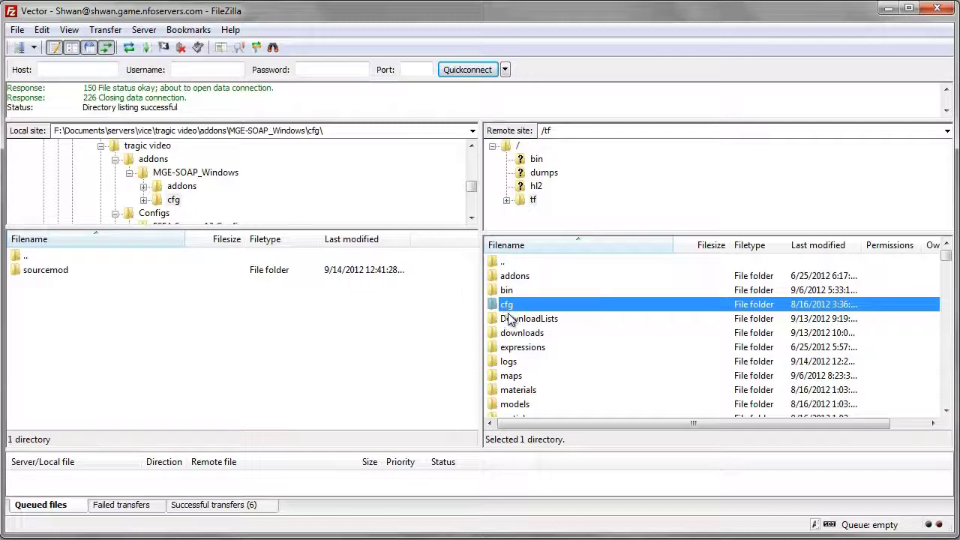
{"action": "double_click", "coordinate": [523, 303]}
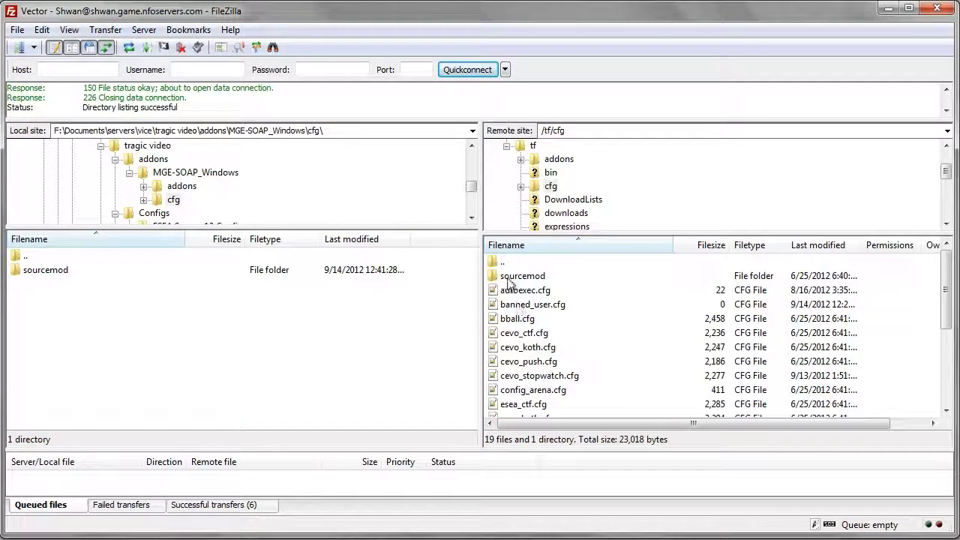
{"action": "left_click_drag", "start_coordinate": [60, 272], "coordinate": [345, 282]}
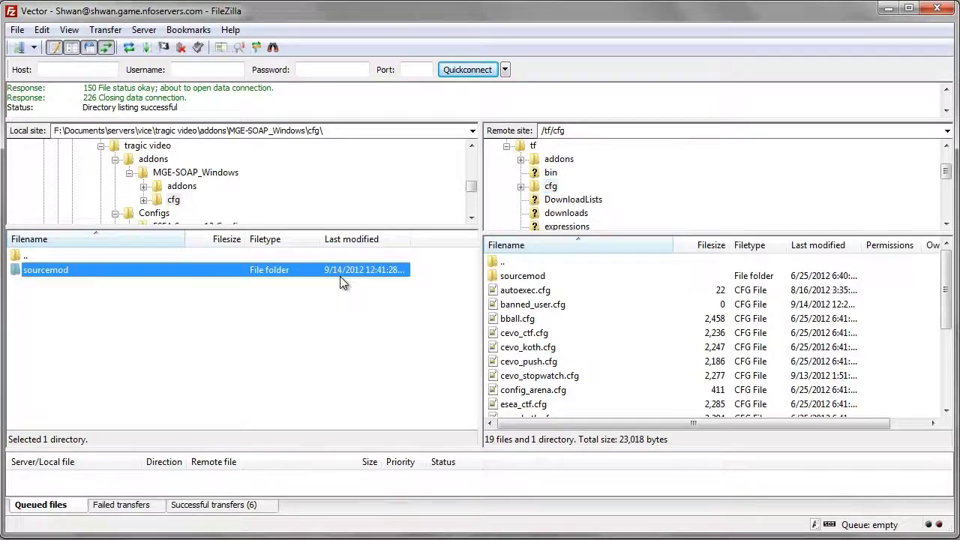
{"action": "left_click", "coordinate": [240, 271]}
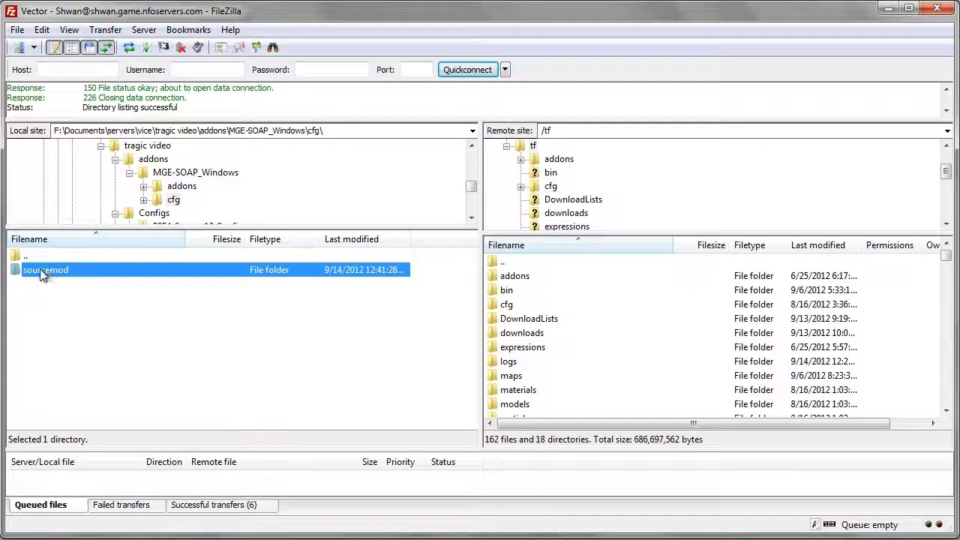
{"action": "left_click_drag", "start_coordinate": [43, 272], "coordinate": [336, 274]}
Switch to Windows Explorer, minimize FileZilla and extract tragicservers_matchrecorder.zip into a folder of the same name.
{"action": "key", "text": "alt+Tab"}
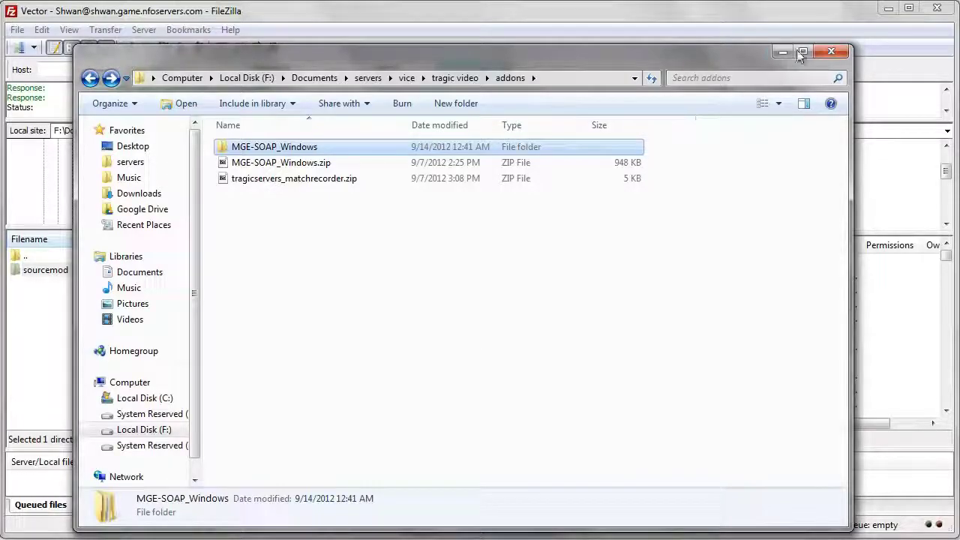
{"action": "left_click", "coordinate": [888, 8]}
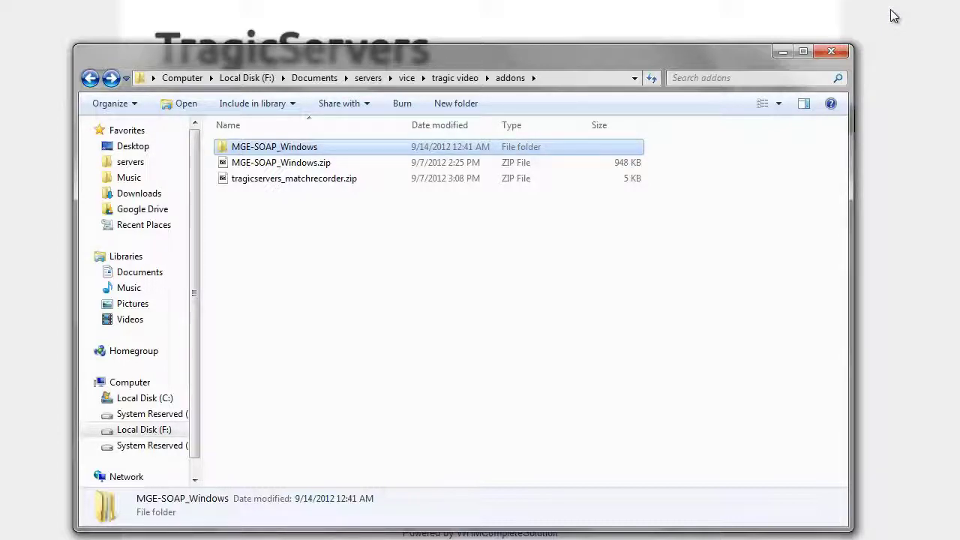
{"action": "left_click", "coordinate": [465, 287]}
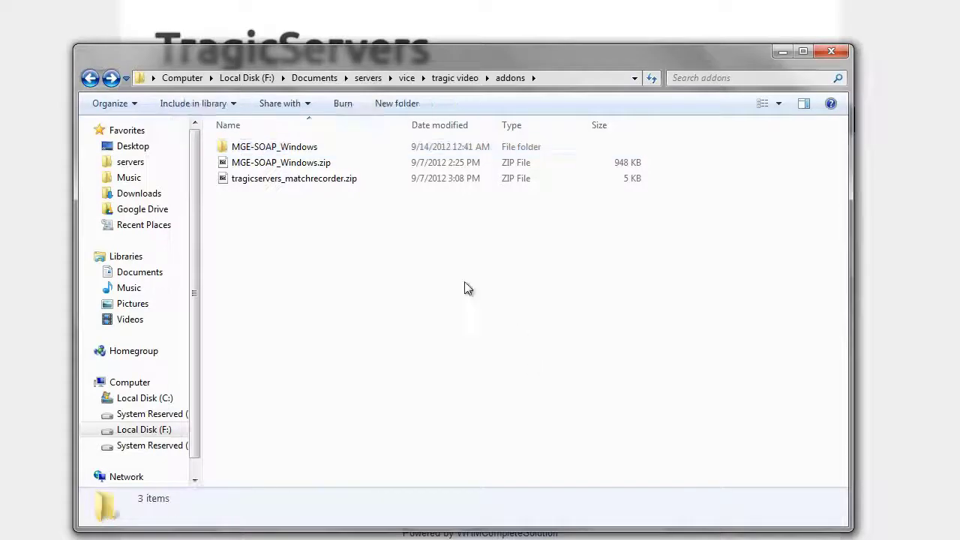
{"action": "left_click", "coordinate": [338, 177]}
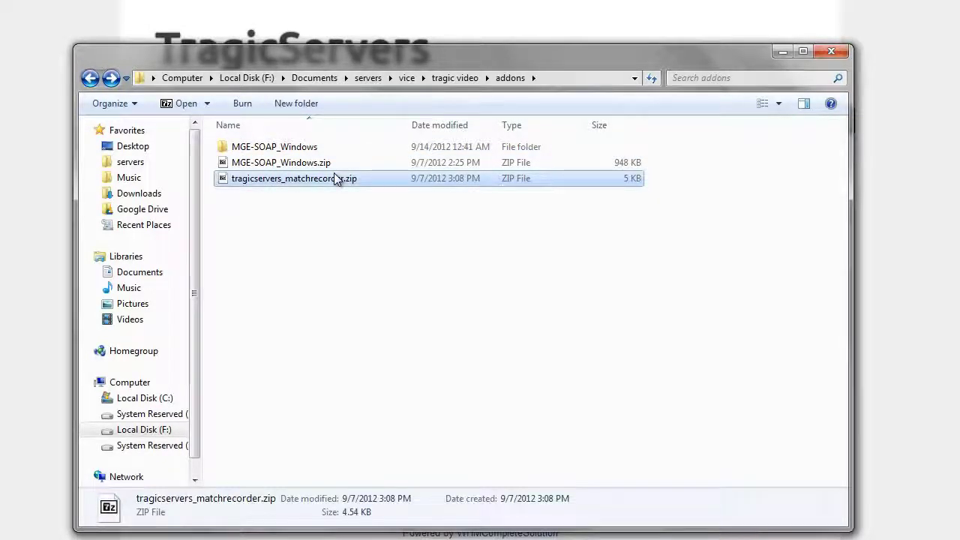
{"action": "right_click", "coordinate": [323, 173]}
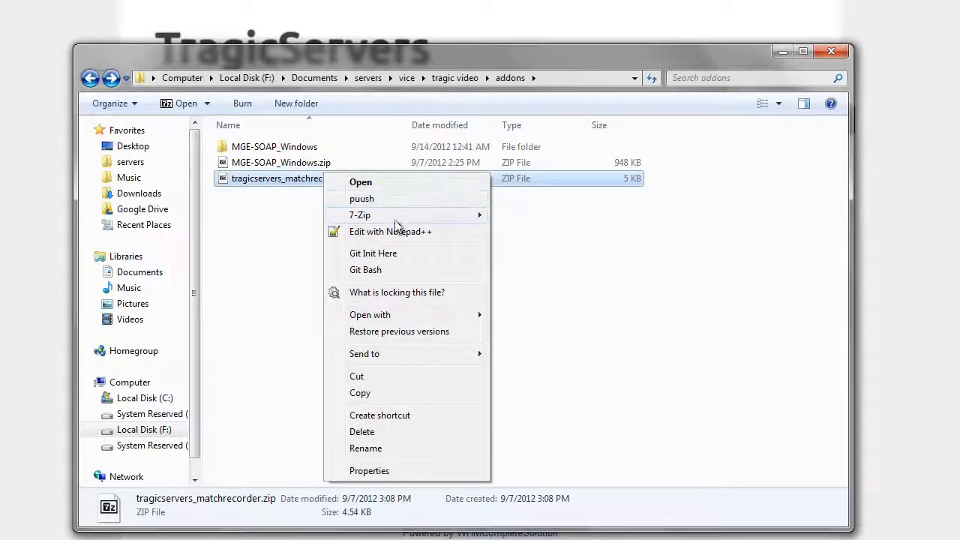
{"action": "mouse_move", "coordinate": [396, 219]}
{"action": "left_click", "coordinate": [551, 248]}
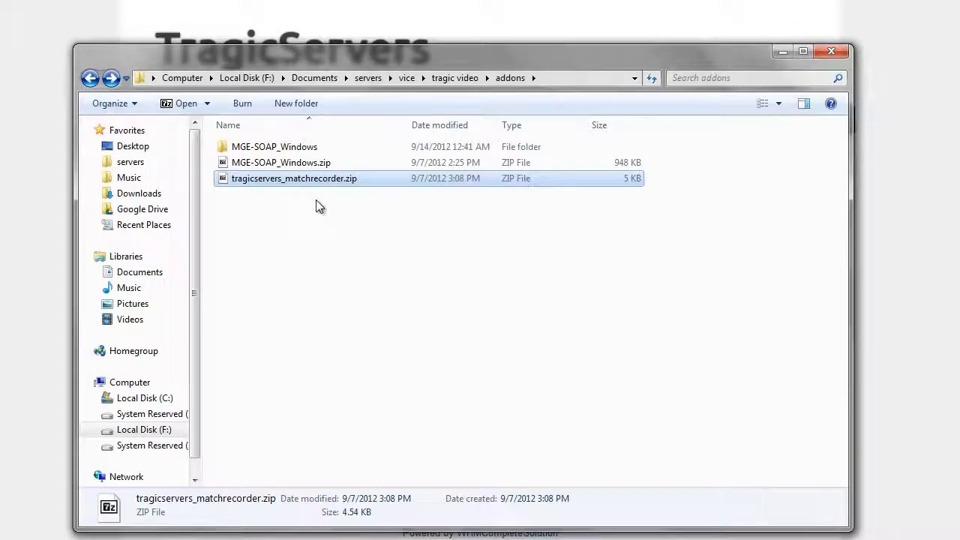
Open the extracted tragicservers_matchrecorder folder.
{"action": "left_click", "coordinate": [913, 217]}
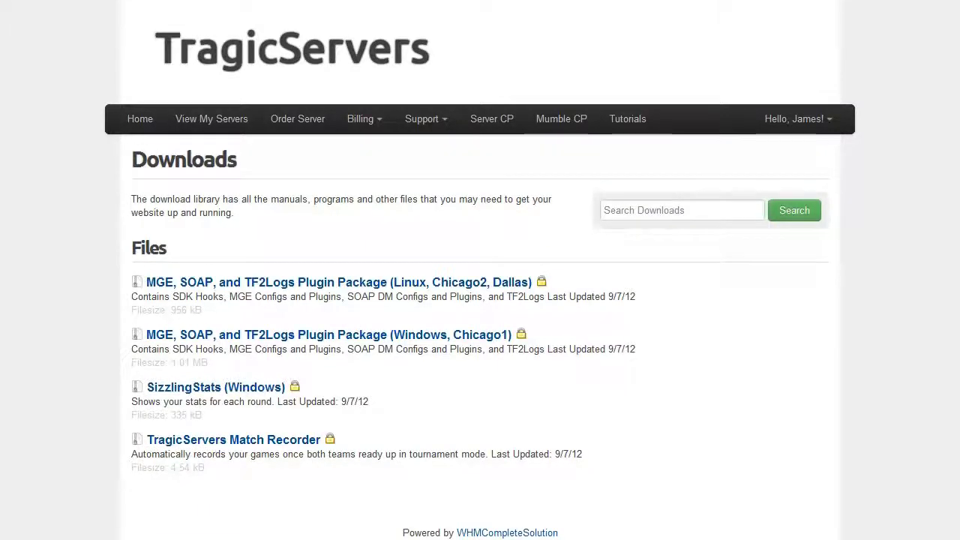
{"action": "key", "text": "alt+Tab"}
{"action": "left_click", "coordinate": [307, 162]}
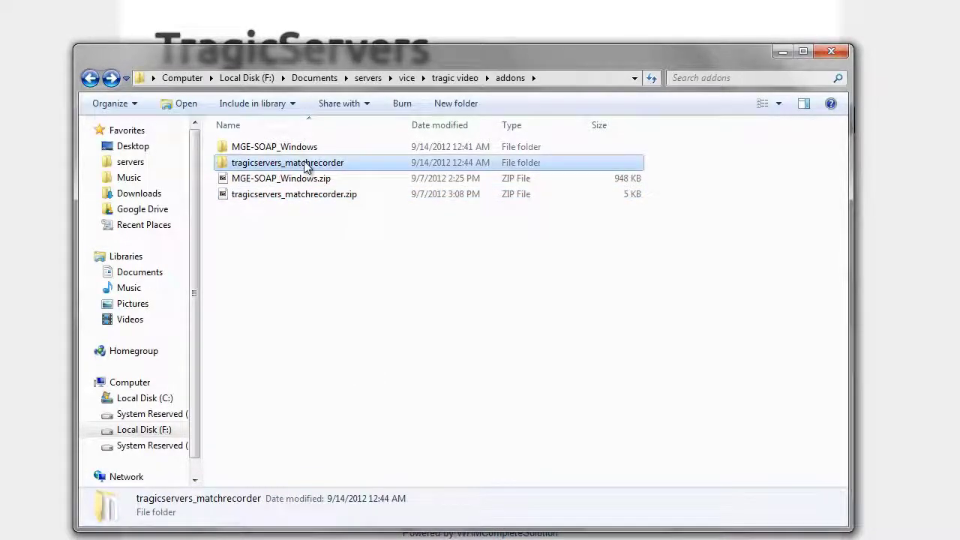
{"action": "double_click", "coordinate": [306, 166]}
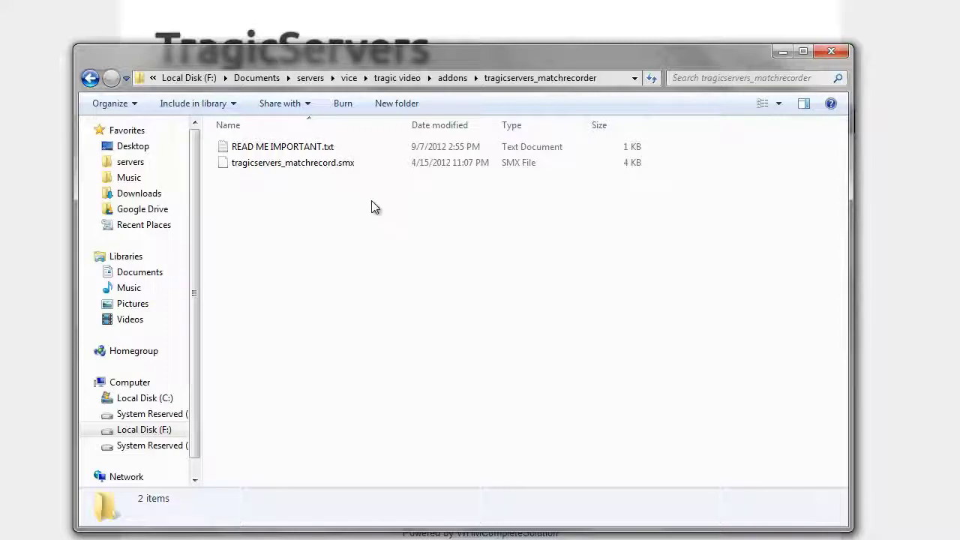
Read READ ME IMPORTANT.txt for the tv_autorecord setting, the demos folder and the plugin's target directory, and close it.
{"action": "left_click", "coordinate": [319, 150]}
{"action": "double_click", "coordinate": [319, 150]}
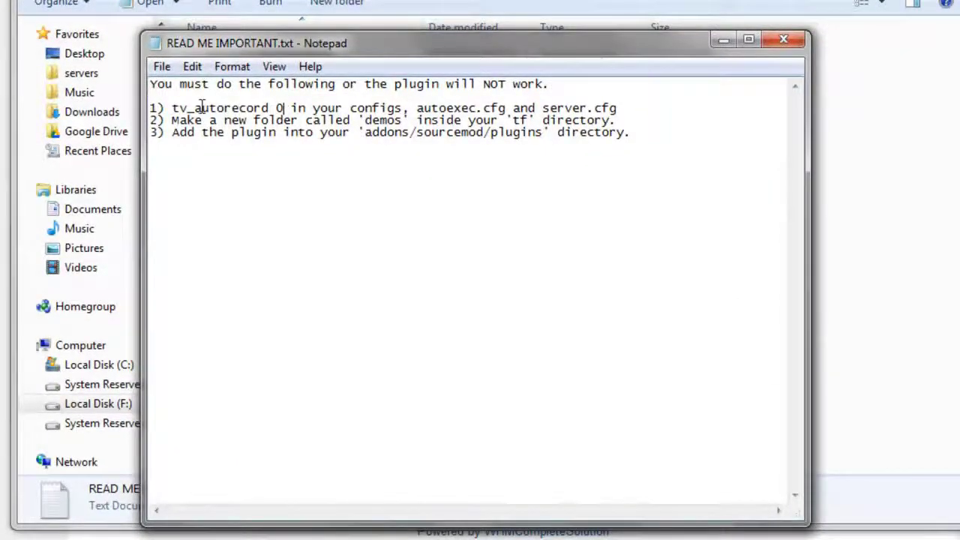
{"action": "left_click_drag", "start_coordinate": [209, 109], "coordinate": [398, 109]}
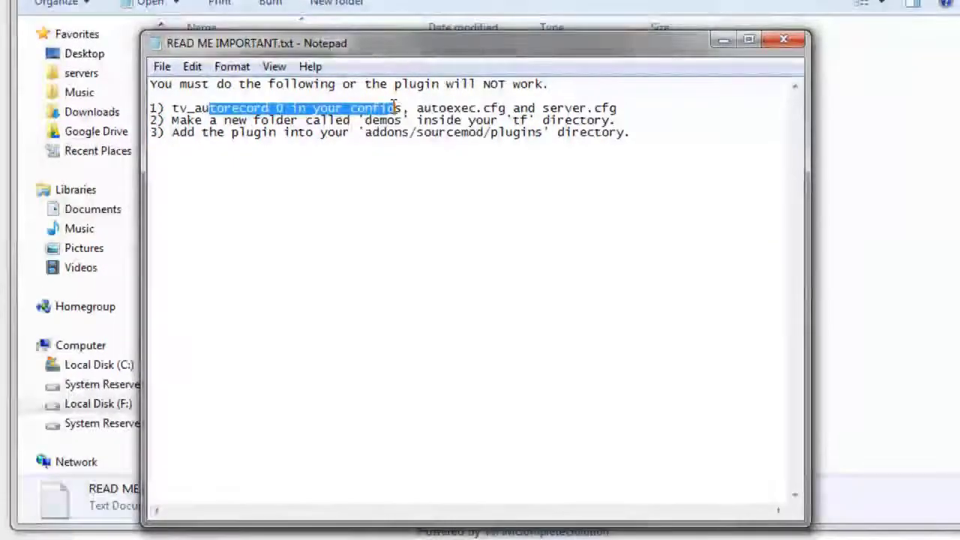
{"action": "left_click", "coordinate": [398, 108]}
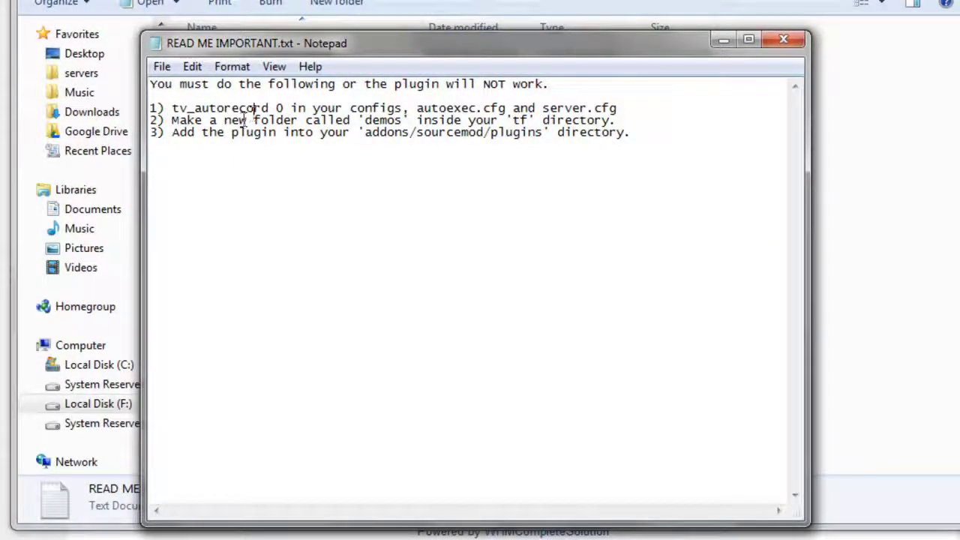
{"action": "left_click_drag", "start_coordinate": [195, 122], "coordinate": [397, 126]}
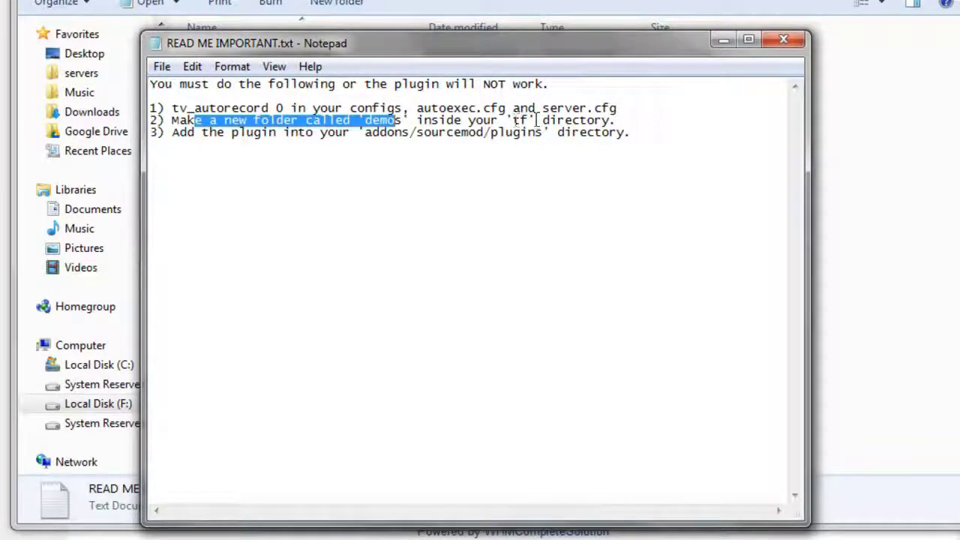
{"action": "left_click", "coordinate": [579, 120]}
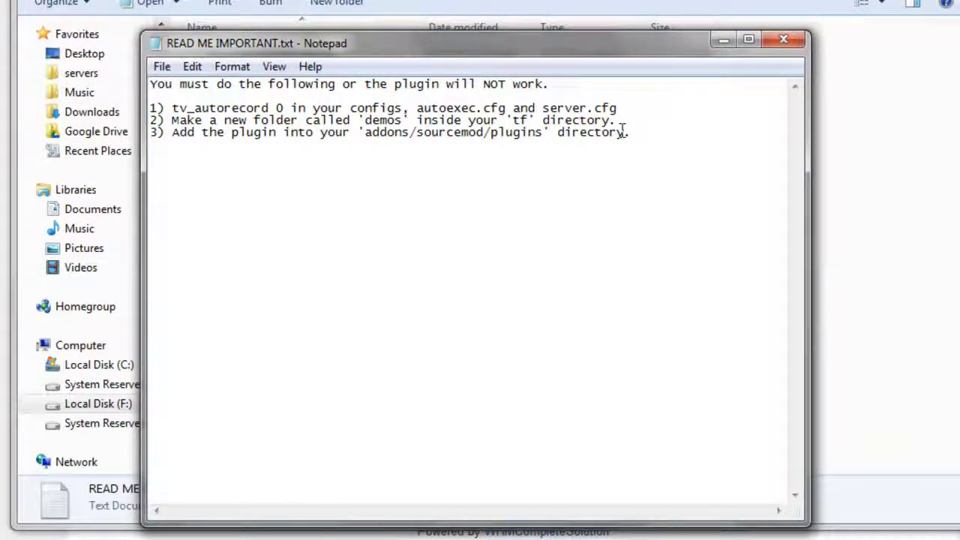
{"action": "left_click_drag", "start_coordinate": [284, 108], "coordinate": [171, 107]}
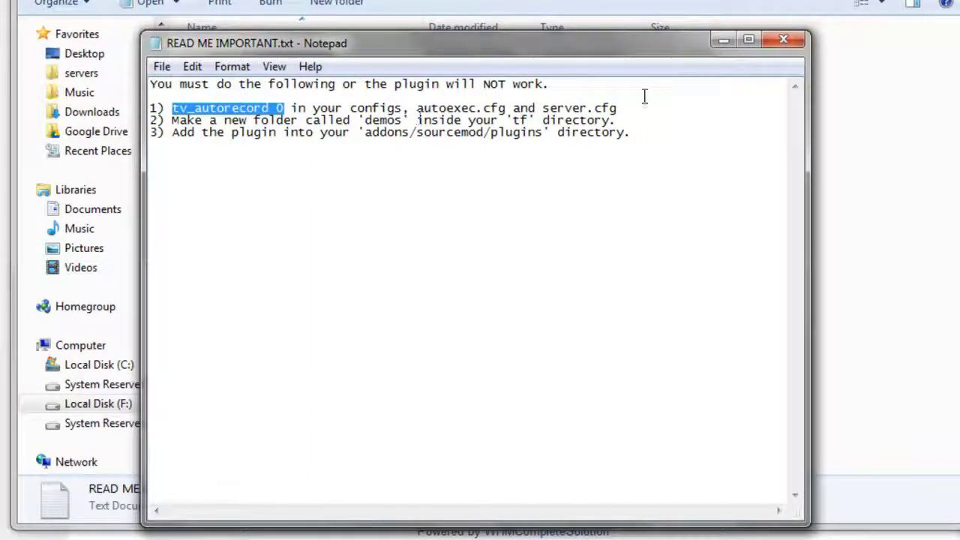
{"action": "left_click", "coordinate": [783, 40]}
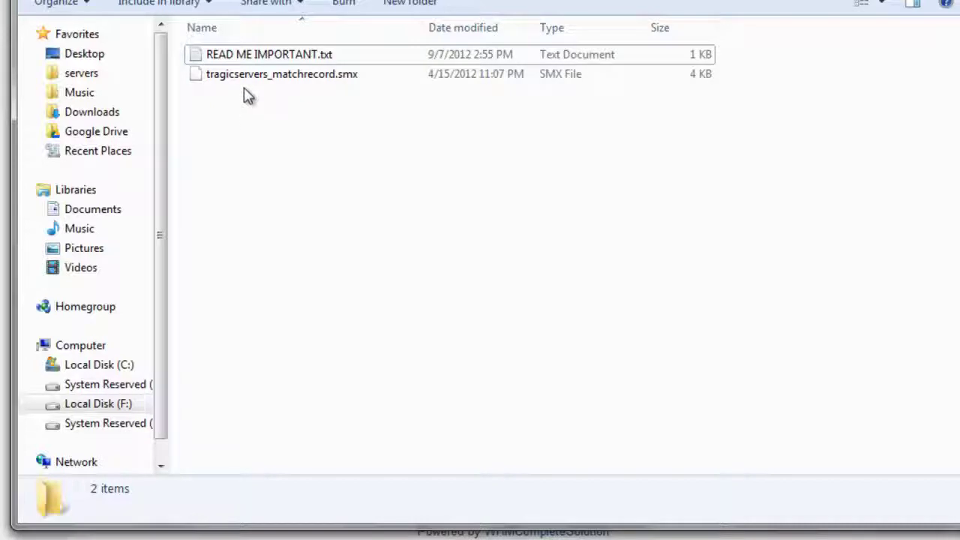
{"action": "double_click", "coordinate": [248, 57]}
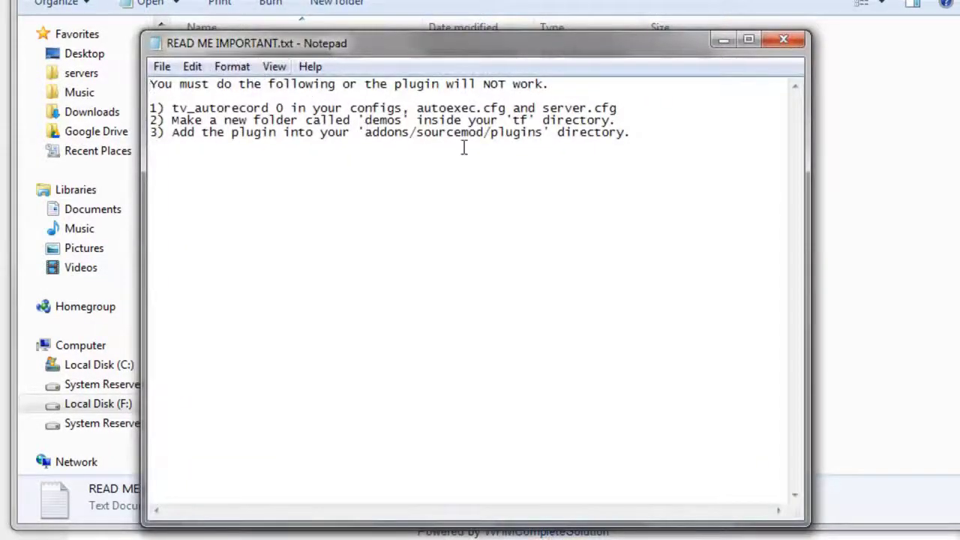
{"action": "left_click", "coordinate": [782, 41]}
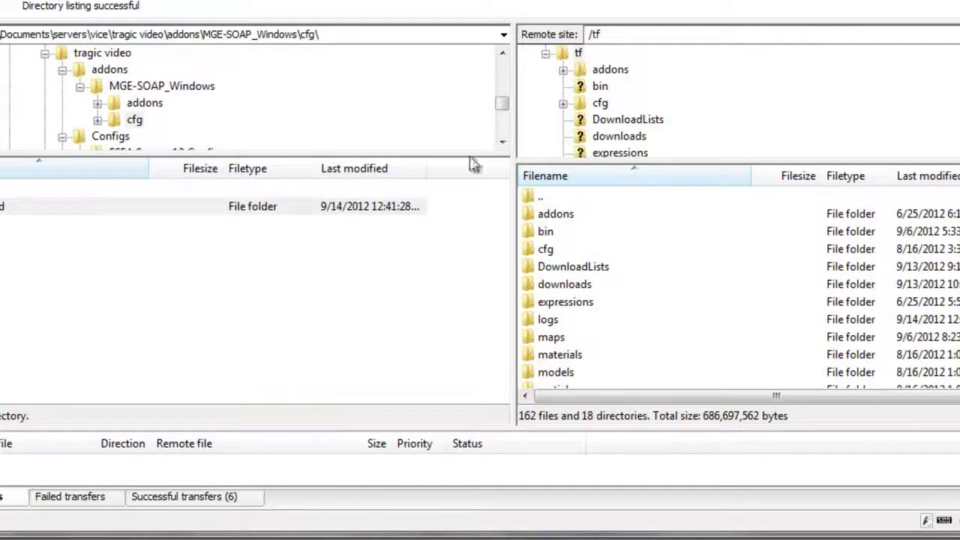
Create a directory named demos inside the server's tf folder.
{"action": "left_click", "coordinate": [585, 249]}
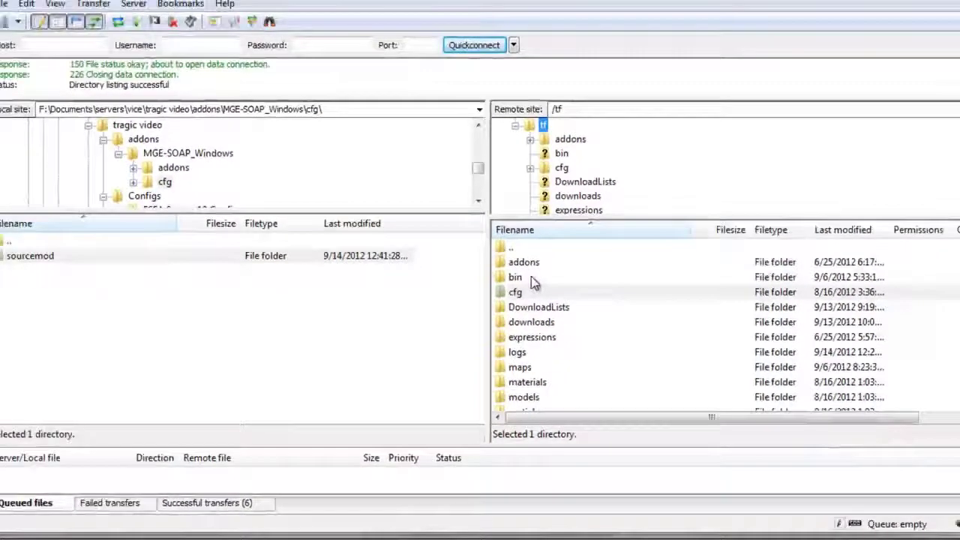
{"action": "left_click", "coordinate": [564, 233]}
{"action": "left_click", "coordinate": [520, 276]}
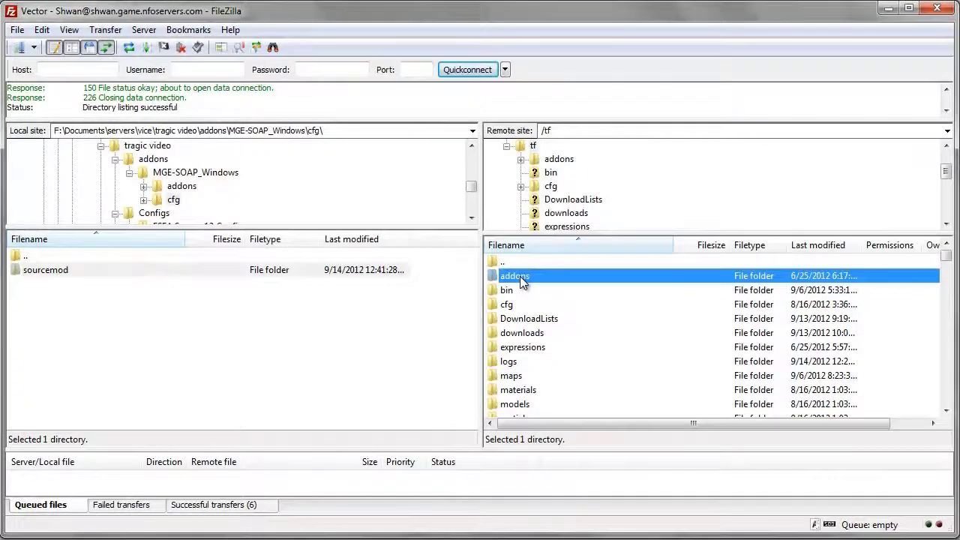
{"action": "left_click", "coordinate": [533, 146]}
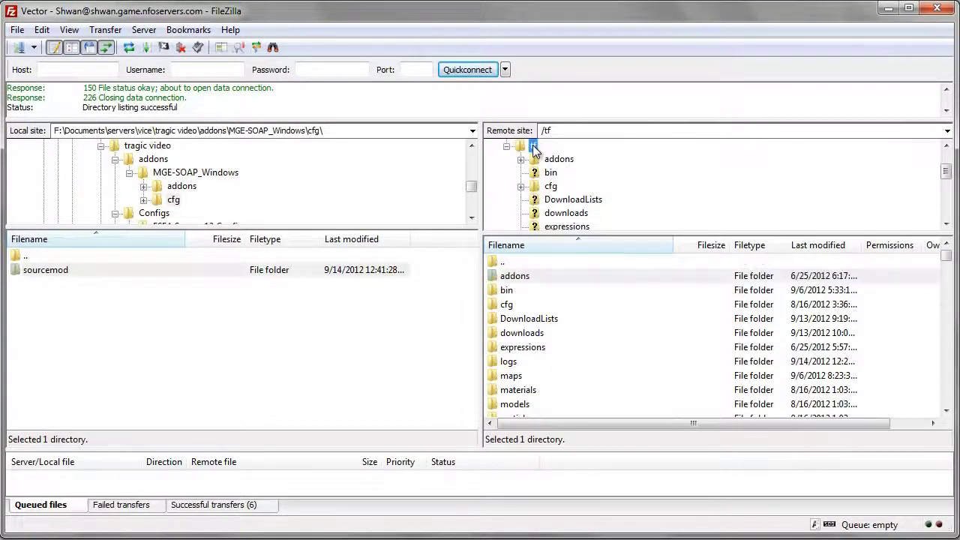
{"action": "right_click", "coordinate": [533, 145]}
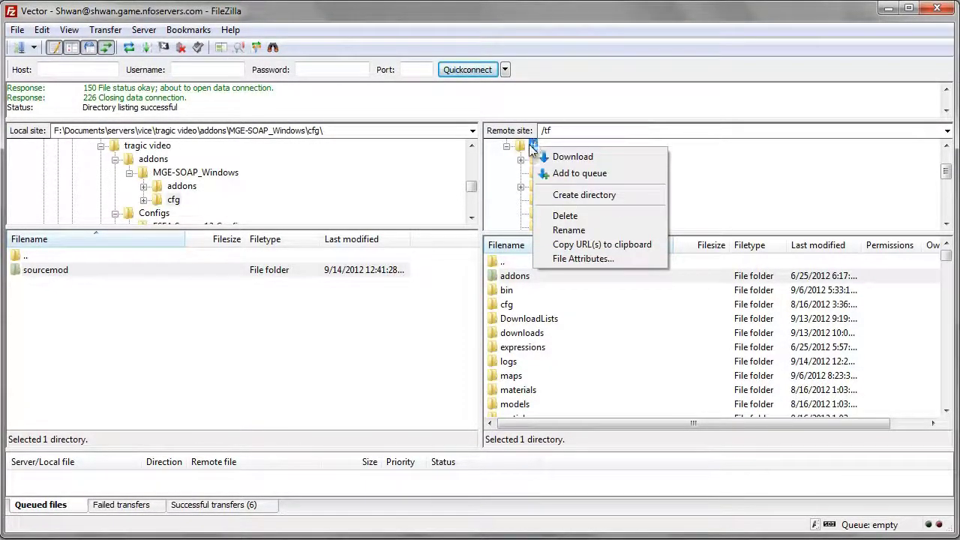
{"action": "left_click", "coordinate": [533, 145]}
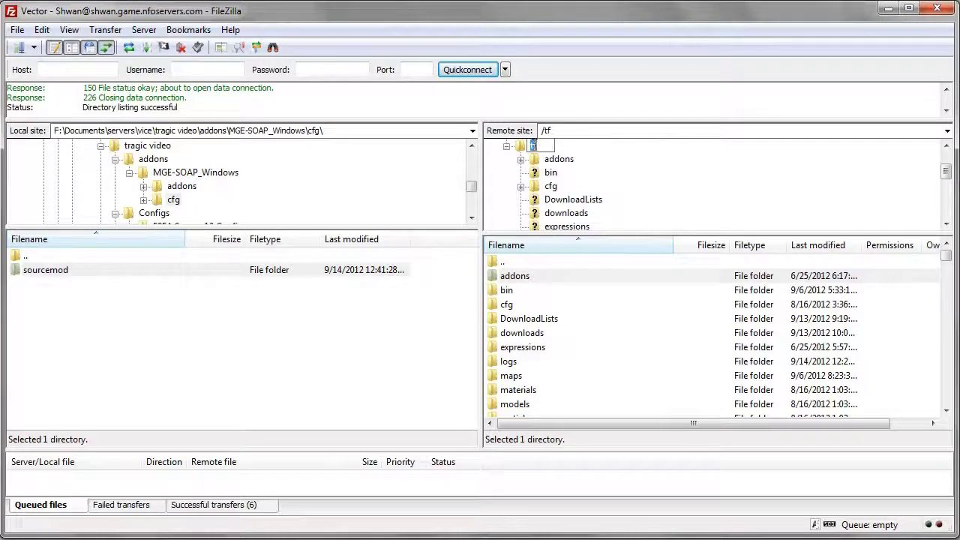
{"action": "right_click", "coordinate": [535, 146]}
{"action": "left_click", "coordinate": [574, 193]}
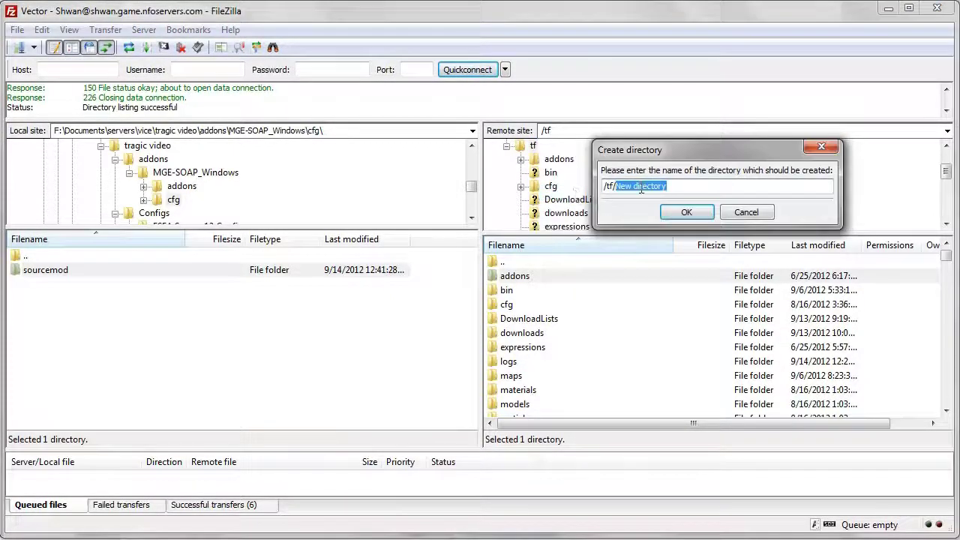
{"action": "left_click", "coordinate": [613, 187]}
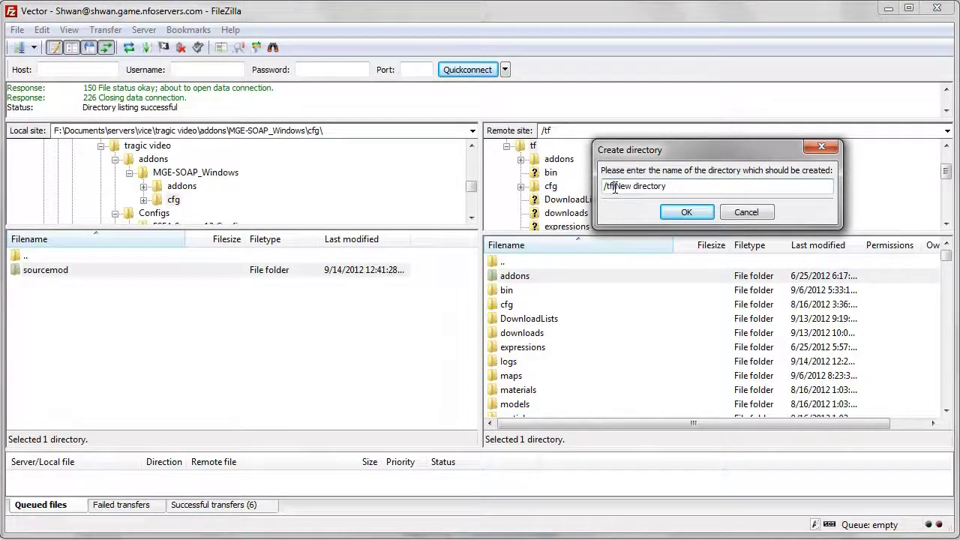
{"action": "left_click_drag", "start_coordinate": [667, 187], "coordinate": [616, 187]}
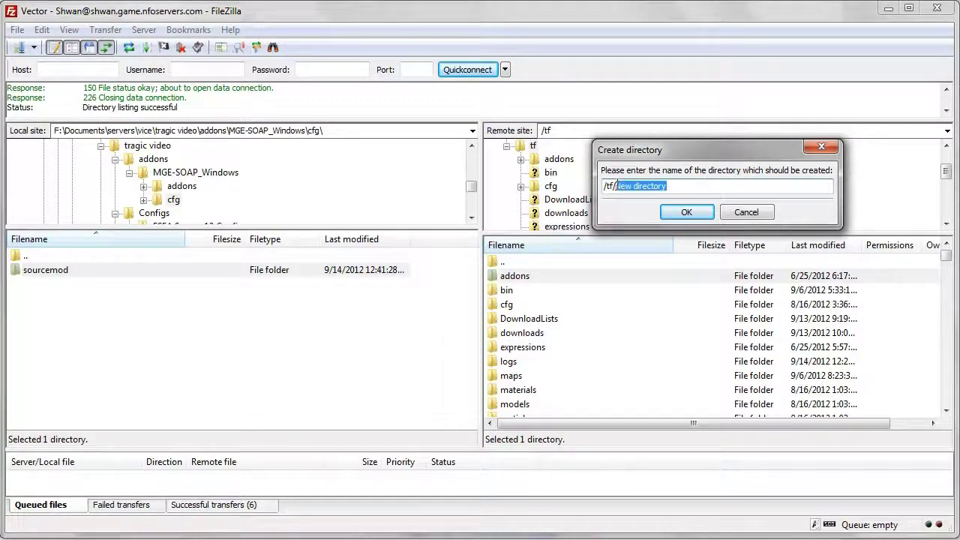
{"action": "type", "text": "demos"}
{"action": "key", "text": "Return"}
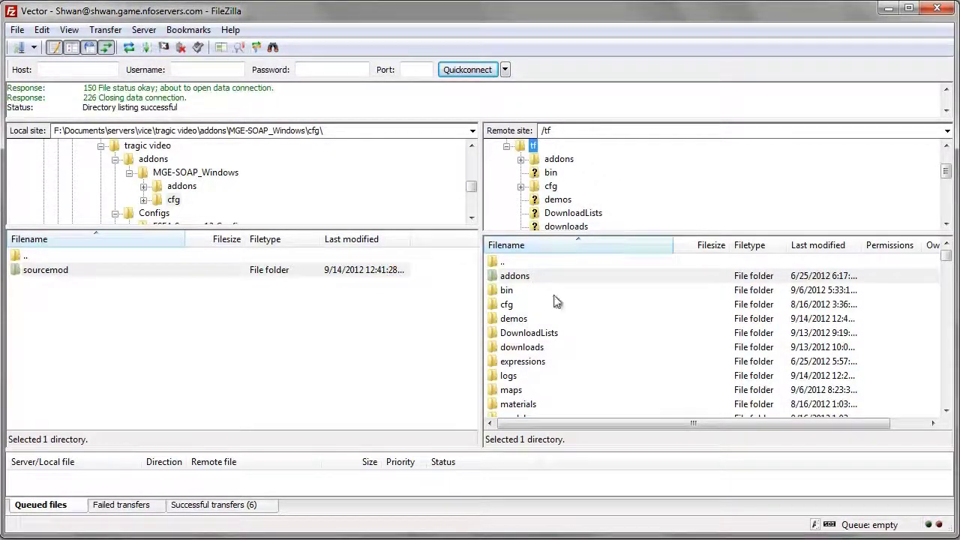
Open the local addons\tragicservers_matchrecorder folder and select tragicservers_matchrecord.smx.
{"action": "left_click", "coordinate": [522, 321]}
{"action": "left_click", "coordinate": [508, 305]}
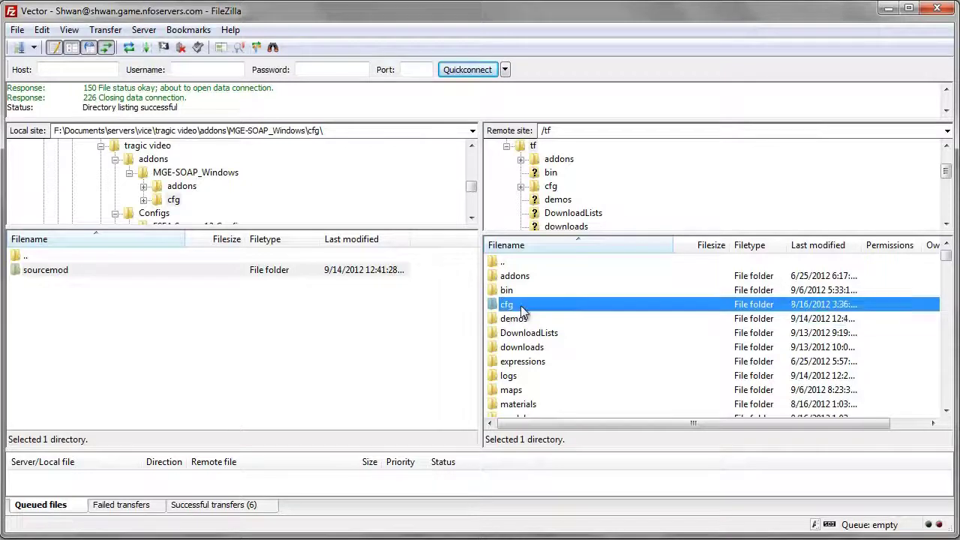
{"action": "left_click", "coordinate": [150, 159]}
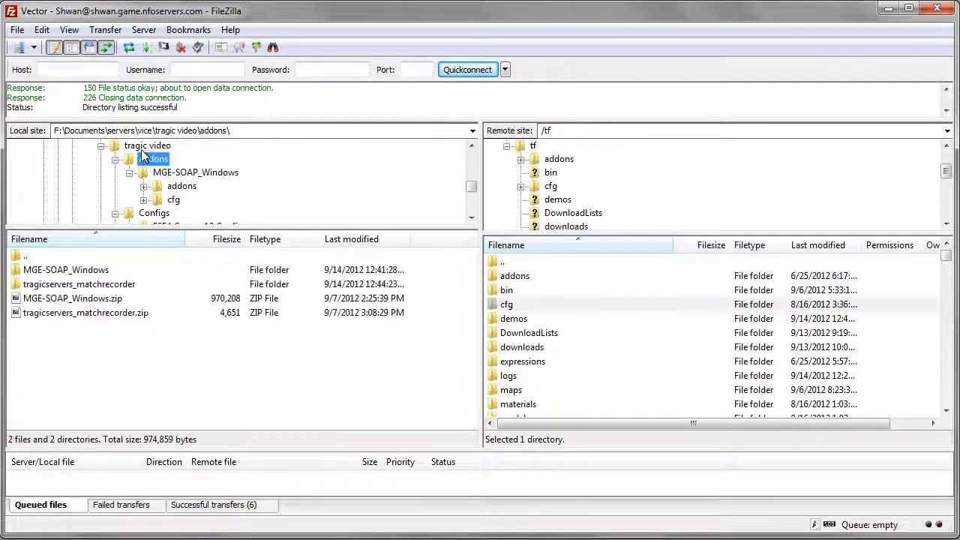
{"action": "left_click", "coordinate": [147, 145]}
{"action": "left_click", "coordinate": [150, 159]}
{"action": "left_click", "coordinate": [73, 285]}
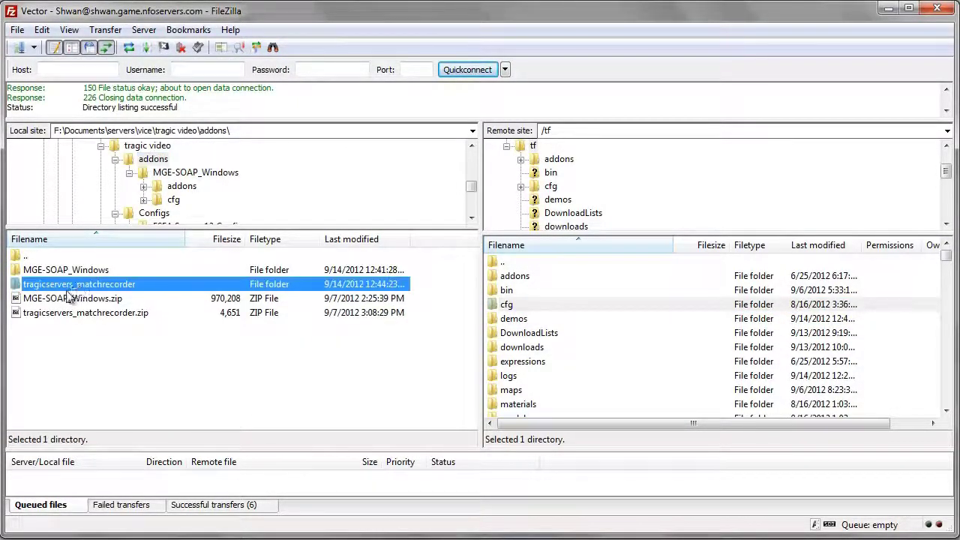
{"action": "double_click", "coordinate": [72, 285]}
{"action": "left_click", "coordinate": [69, 291]}
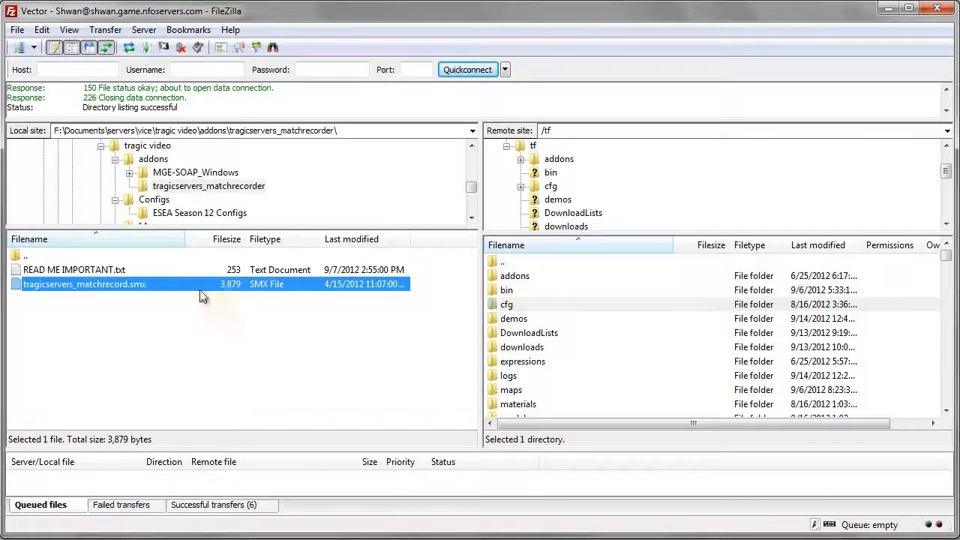
Open the server's /tf/addons/sourcemod/plugins folder and look through its plugin files.
{"action": "left_click", "coordinate": [532, 289]}
{"action": "double_click", "coordinate": [530, 276]}
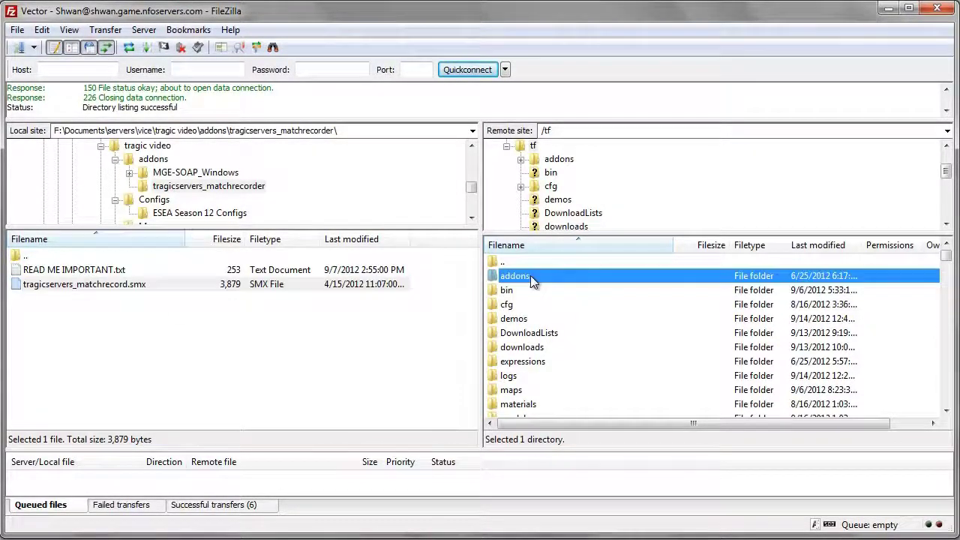
{"action": "double_click", "coordinate": [518, 291]}
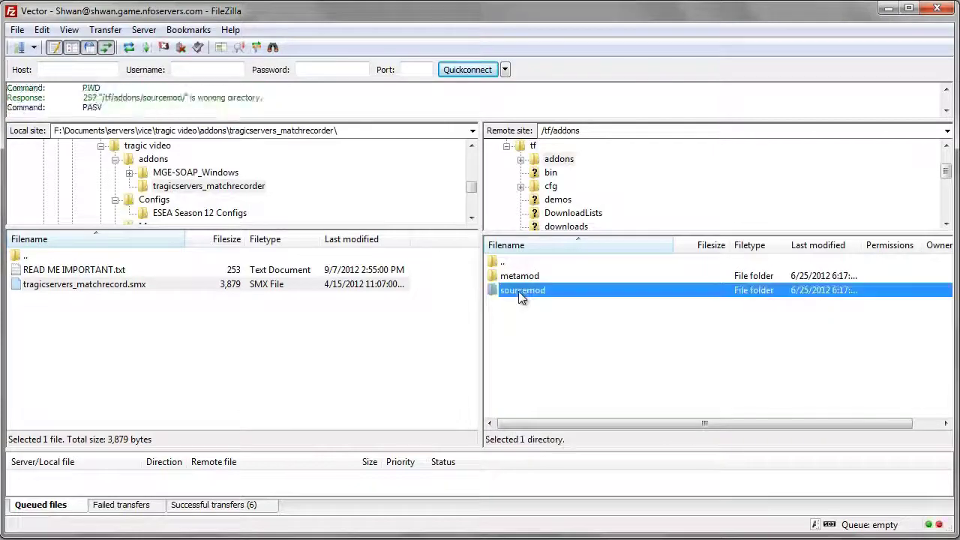
{"action": "double_click", "coordinate": [525, 362]}
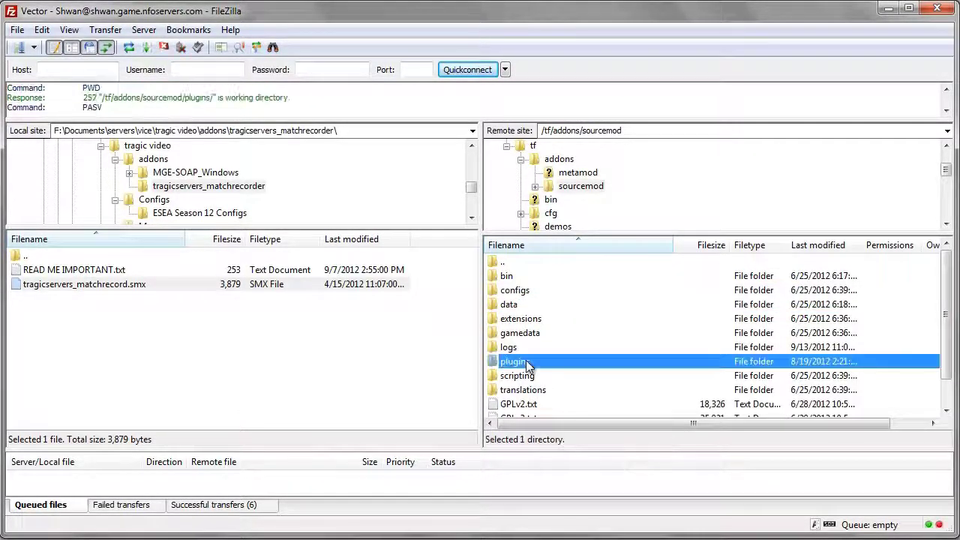
{"action": "left_click", "coordinate": [558, 334]}
{"action": "scroll", "coordinate": [570, 330], "scroll_direction": "down", "scroll_amount": 5}
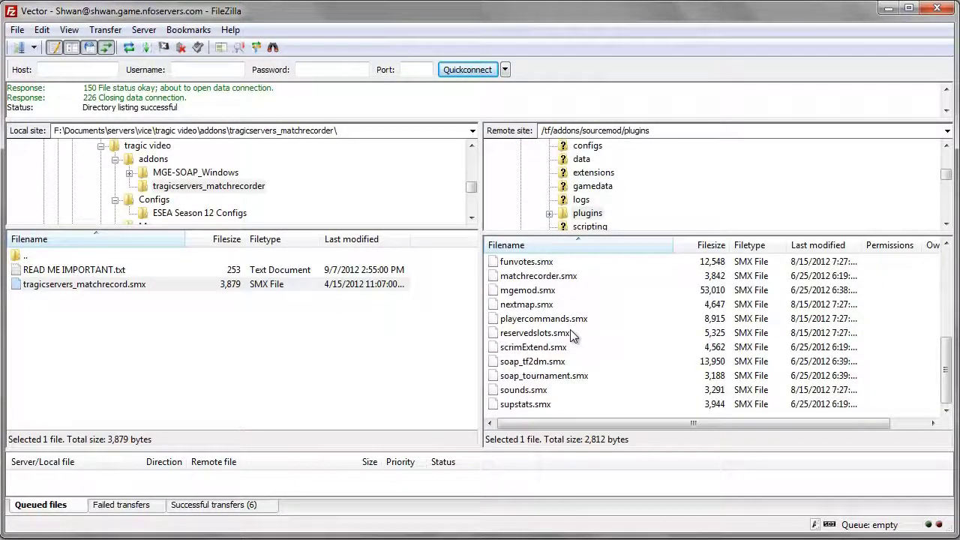
{"action": "scroll", "coordinate": [570, 330], "scroll_direction": "up", "scroll_amount": 5}
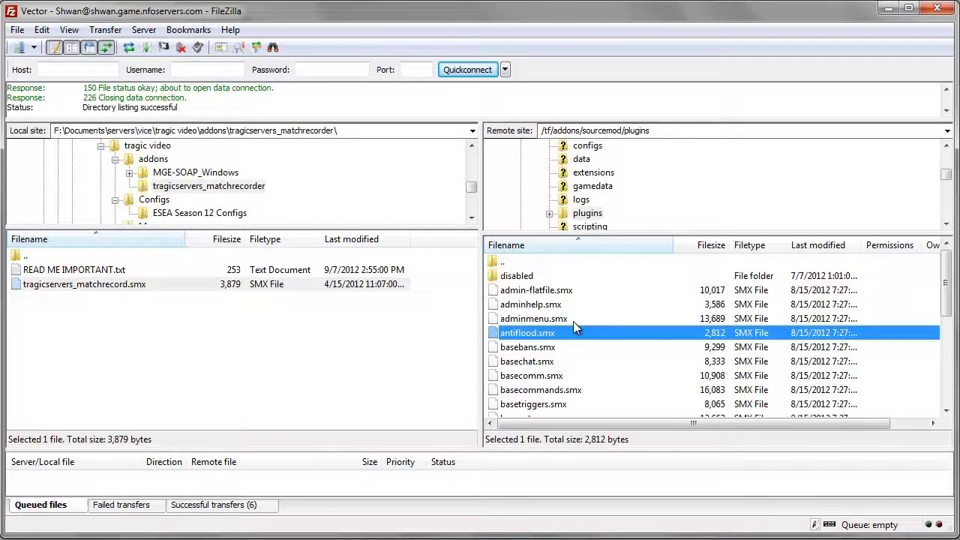
Upload tragicservers_matchrecord.smx to the server's plugins folder and check for it in the remote file list.
{"action": "left_click", "coordinate": [79, 284]}
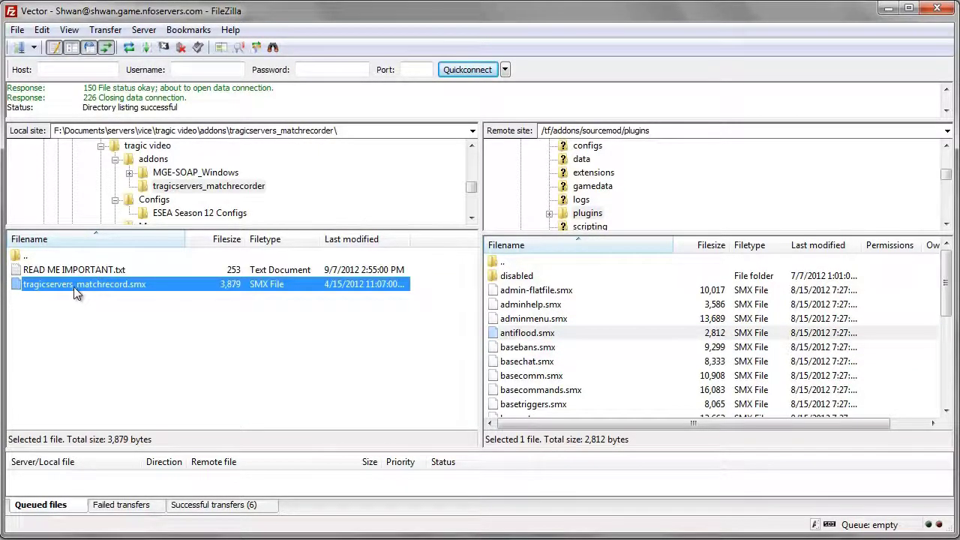
{"action": "left_click_drag", "start_coordinate": [74, 286], "coordinate": [579, 216]}
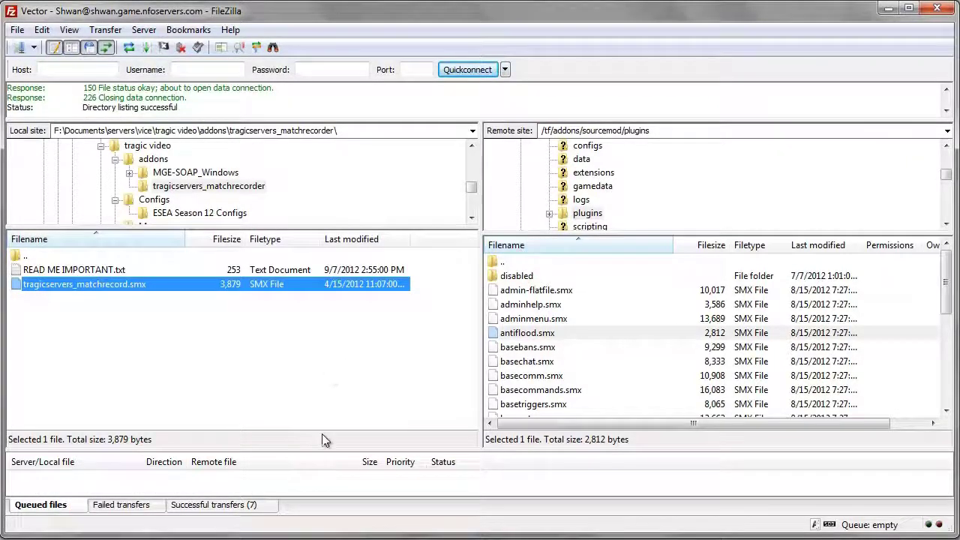
{"action": "left_click", "coordinate": [582, 363]}
{"action": "key", "text": "End"}
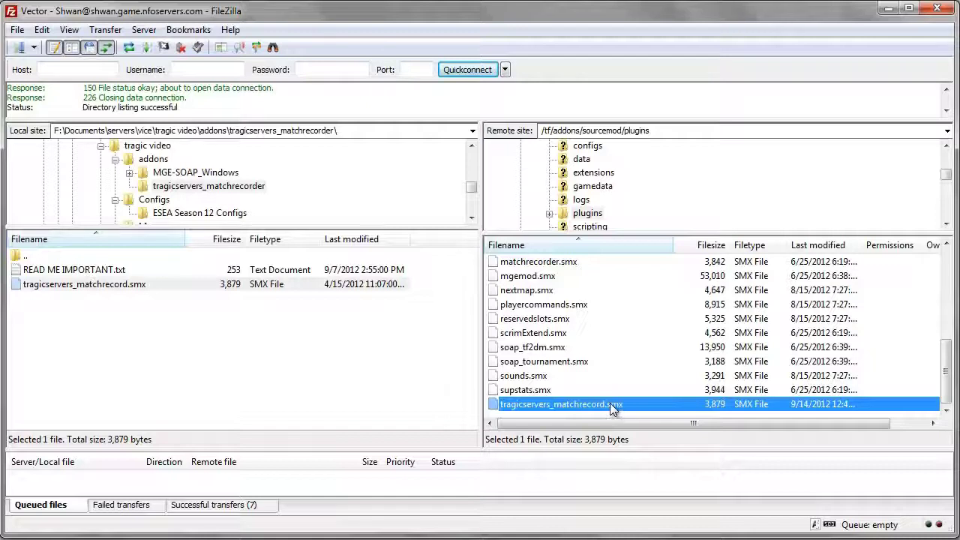
{"action": "left_click", "coordinate": [548, 375]}
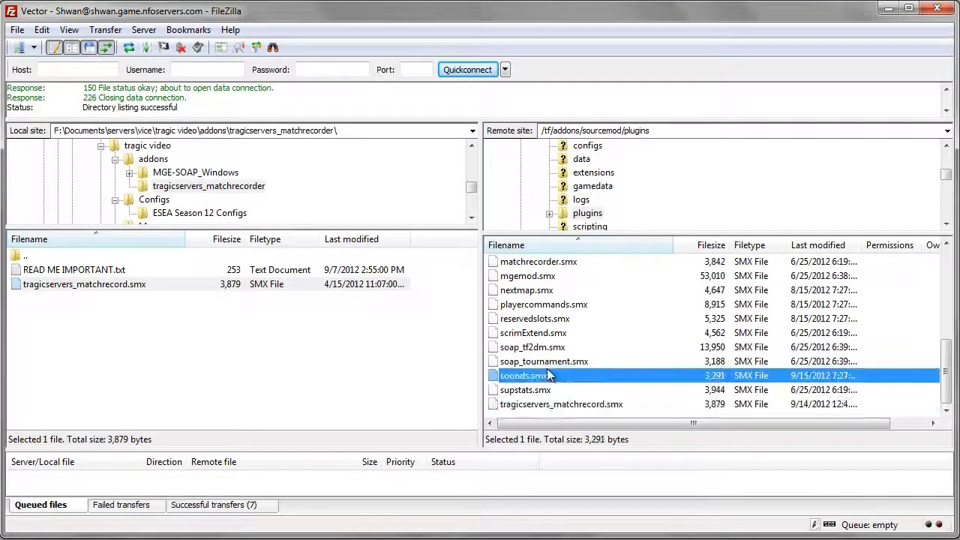
Go to the server's tf/cfg folder and open server.cfg for editing in Notepad++.
{"action": "left_click", "coordinate": [583, 214]}
{"action": "scroll", "coordinate": [584, 195], "scroll_direction": "up", "scroll_amount": 3}
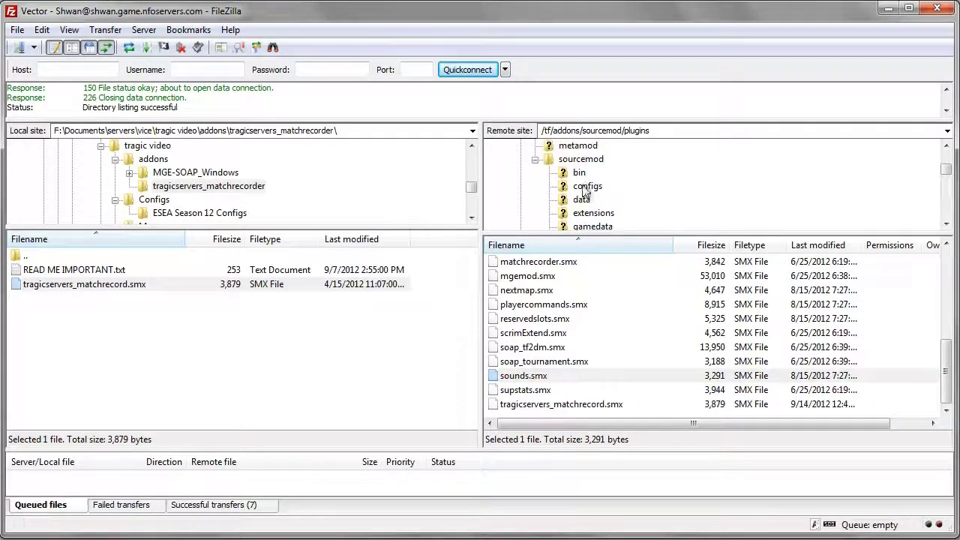
{"action": "left_click", "coordinate": [532, 200]}
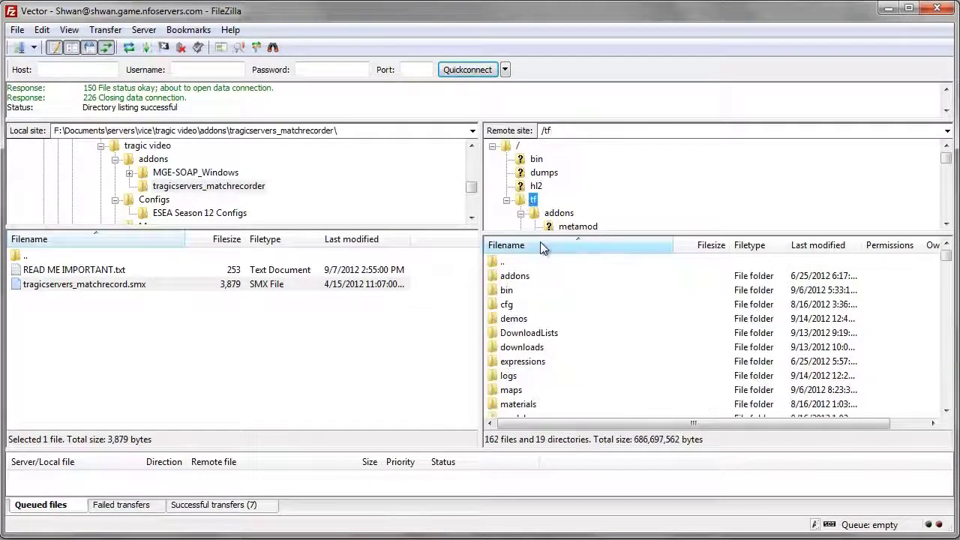
{"action": "double_click", "coordinate": [518, 305]}
{"action": "scroll", "coordinate": [521, 307], "scroll_direction": "down", "scroll_amount": 2}
{"action": "left_click", "coordinate": [525, 403]}
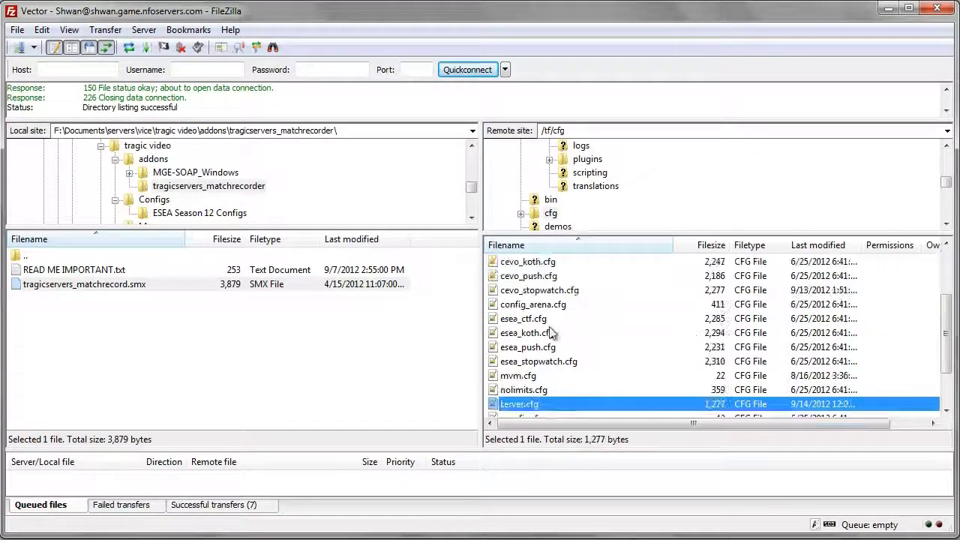
{"action": "right_click", "coordinate": [547, 406]}
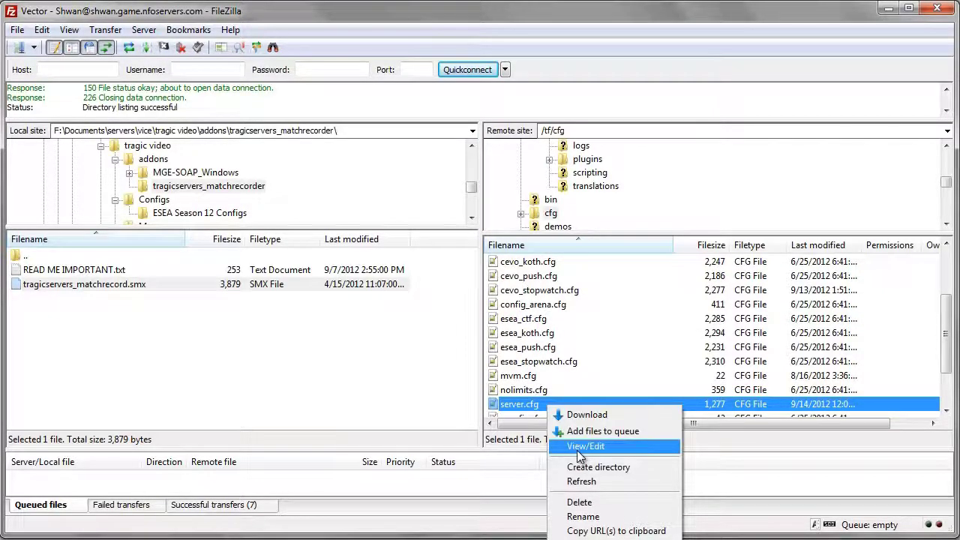
{"action": "left_click", "coordinate": [585, 446]}
{"action": "left_click", "coordinate": [675, 362]}
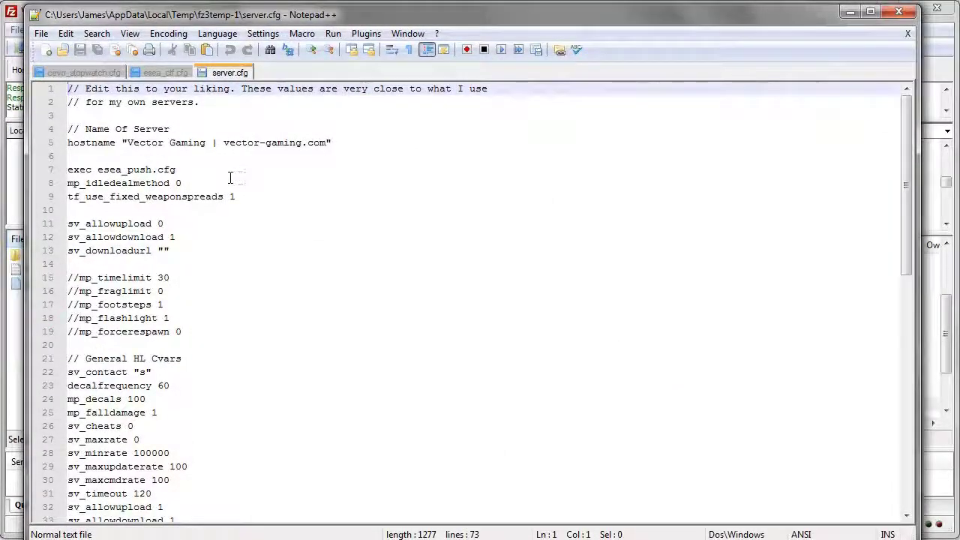
Add the line "tv_autorecord 0" below the hostname line in server.cfg, separated by a blank line.
{"action": "left_click", "coordinate": [229, 177]}
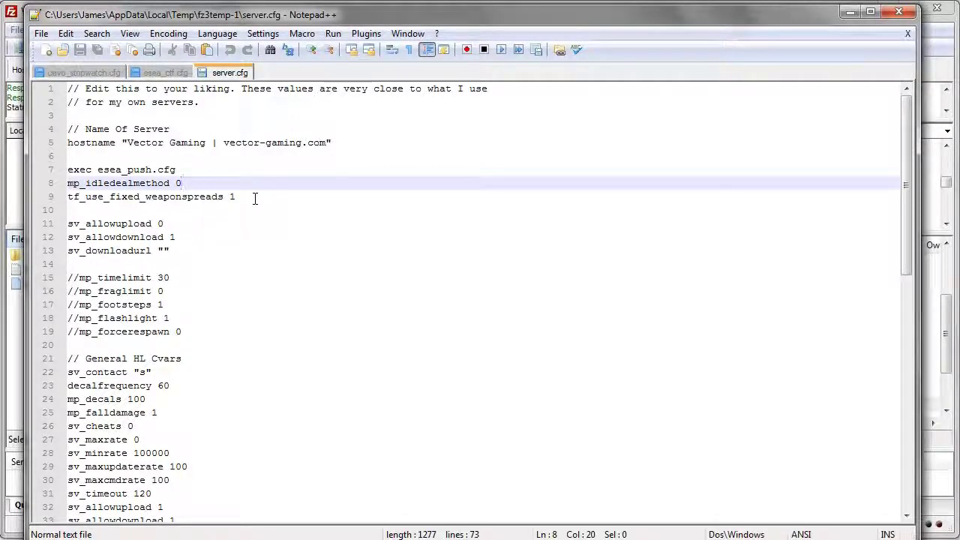
{"action": "left_click", "coordinate": [351, 143]}
{"action": "key", "text": "Return"}
{"action": "key", "text": "Return"}
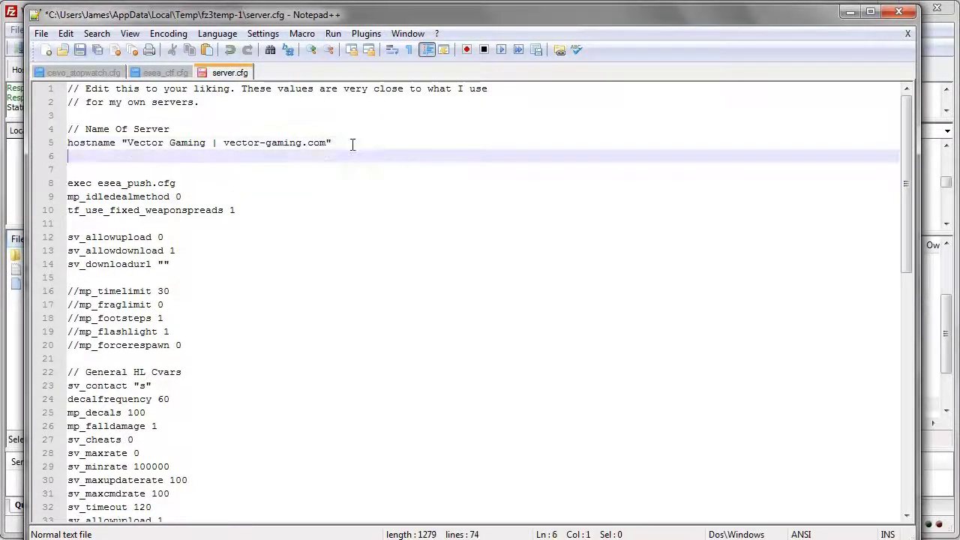
{"action": "type", "text": "tv_autorecord 0"}
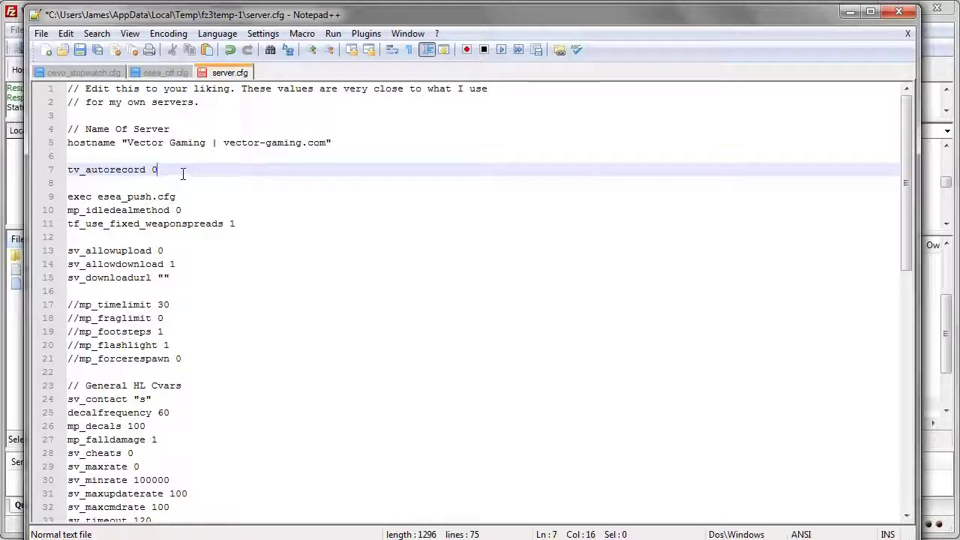
Close server.cfg without saving the changes and exit Notepad++.
{"action": "middle_click", "coordinate": [229, 73]}
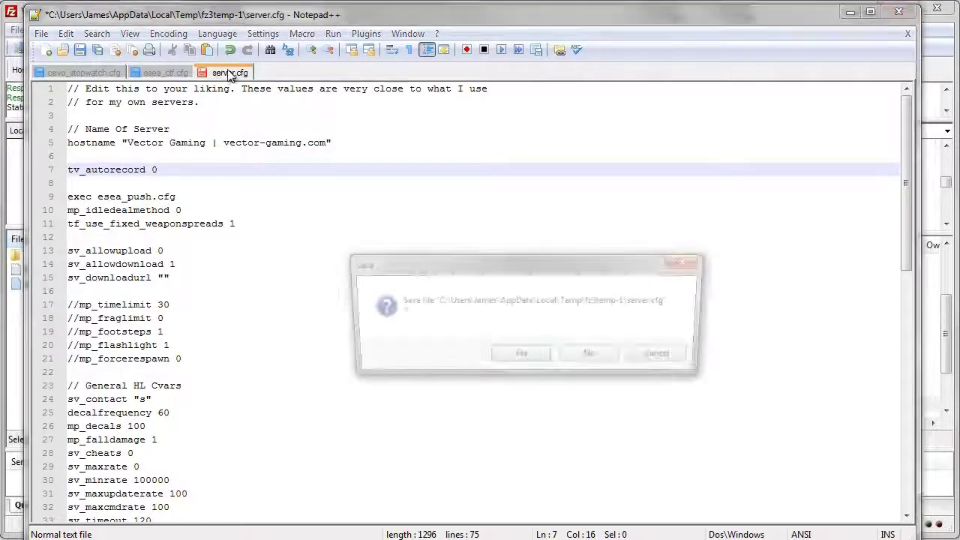
{"action": "left_click", "coordinate": [589, 353]}
{"action": "left_click", "coordinate": [898, 12]}
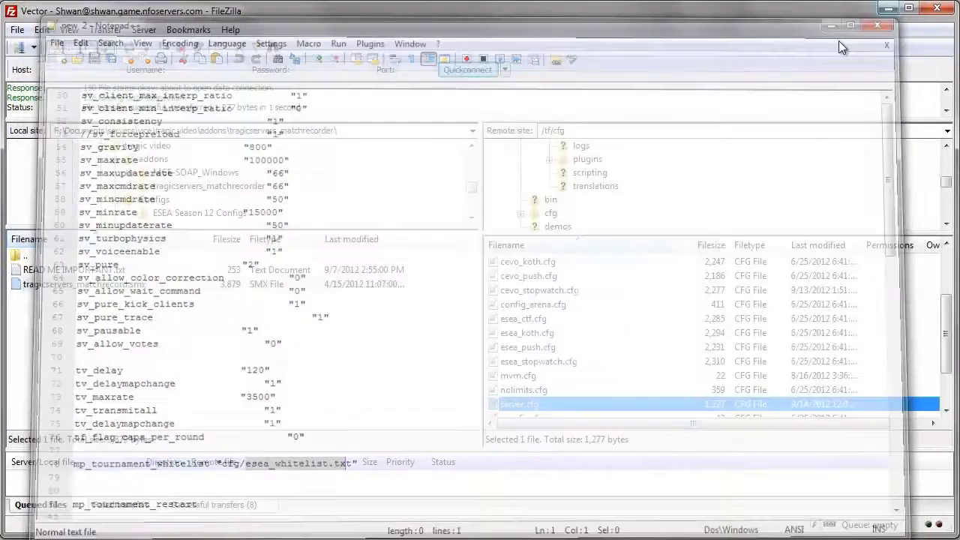
{"action": "left_click", "coordinate": [537, 332]}
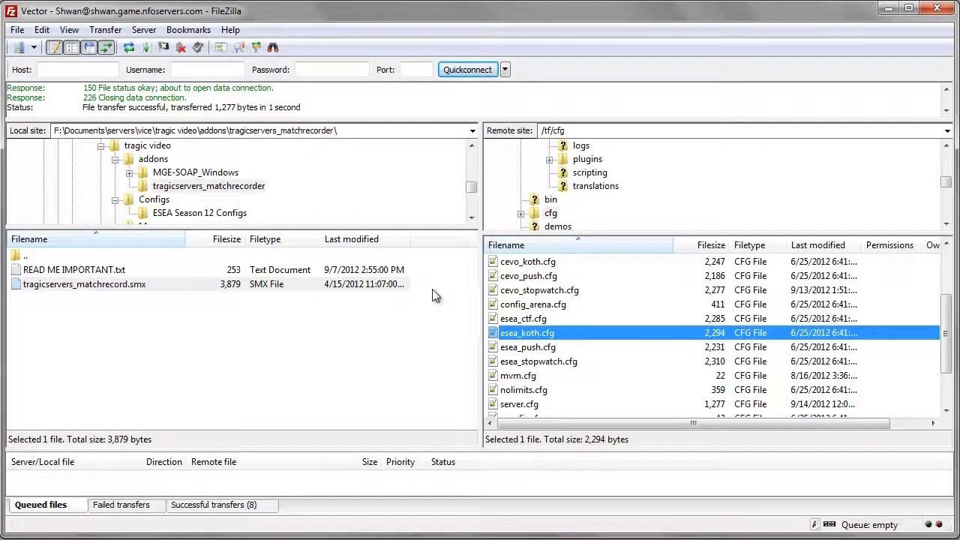
{"action": "left_click", "coordinate": [337, 284]}
{"action": "left_click", "coordinate": [339, 270]}
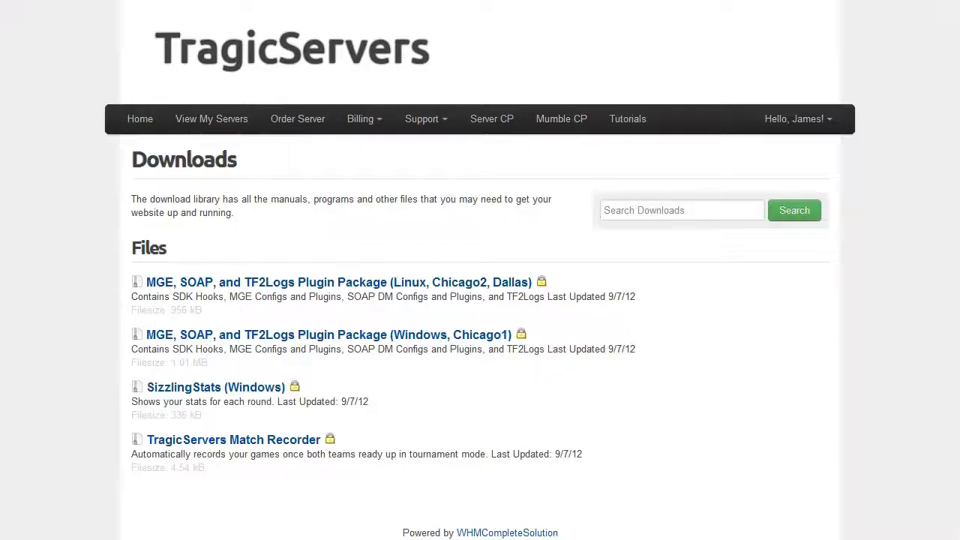
Go to the game server's control panel and show the rcon tool with its command line ready for input.
{"action": "left_click", "coordinate": [492, 120]}
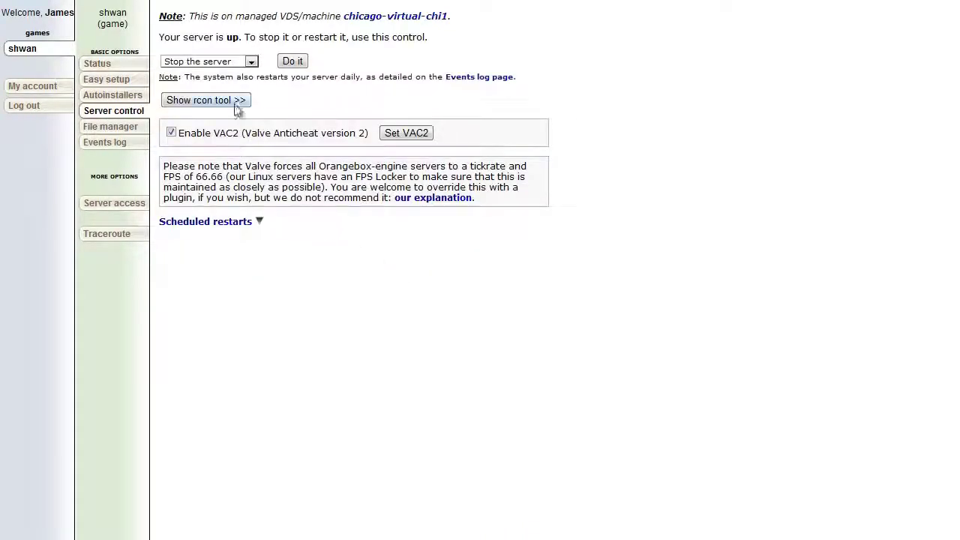
{"action": "left_click", "coordinate": [237, 103]}
{"action": "left_click", "coordinate": [242, 416]}
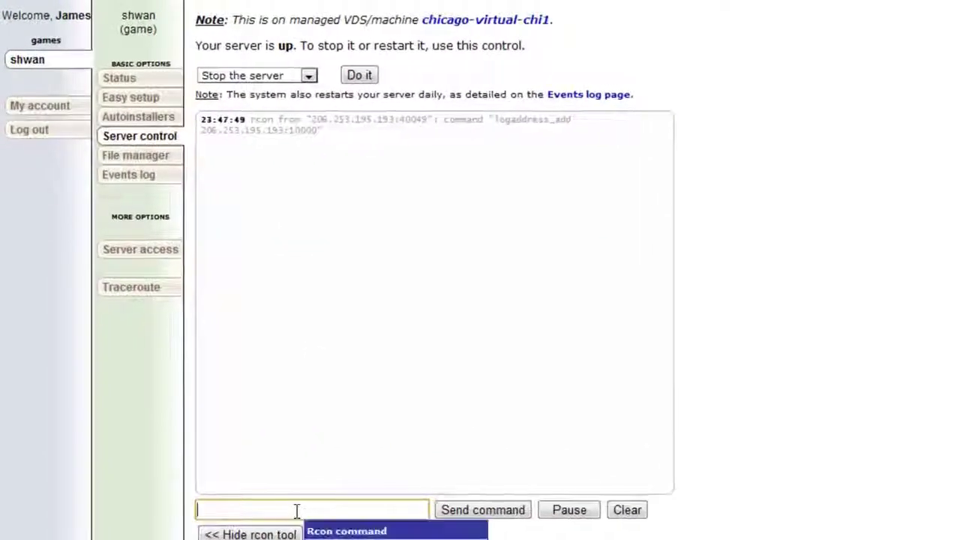
Run "sm plugins list" over rcon and examine the MGEMod load message and the SOAP plugin entries.
{"action": "type", "text": "sm plugins"}
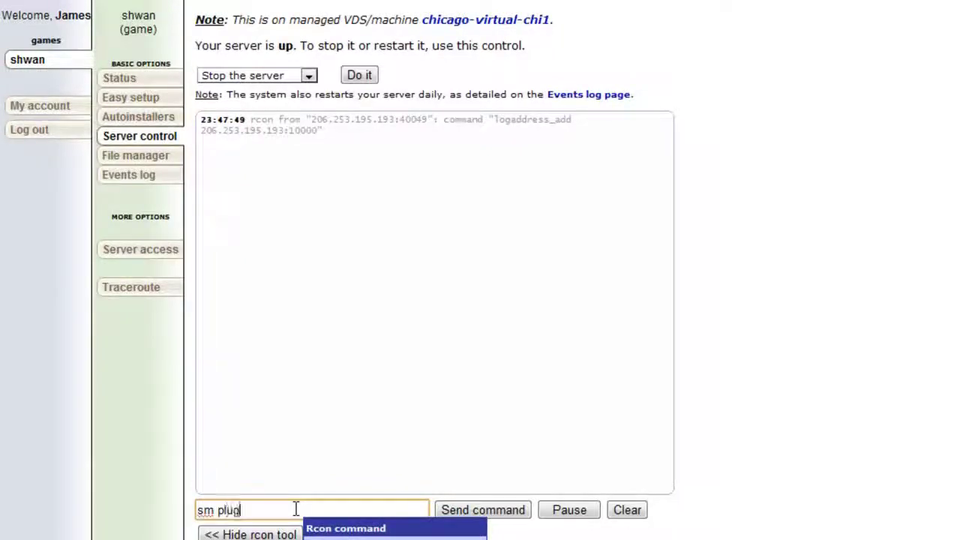
{"action": "key", "text": "BackSpace"}
{"action": "key", "text": "BackSpace"}
{"action": "key", "text": "BackSpace"}
{"action": "type", "text": "ins list"}
{"action": "key", "text": "Return"}
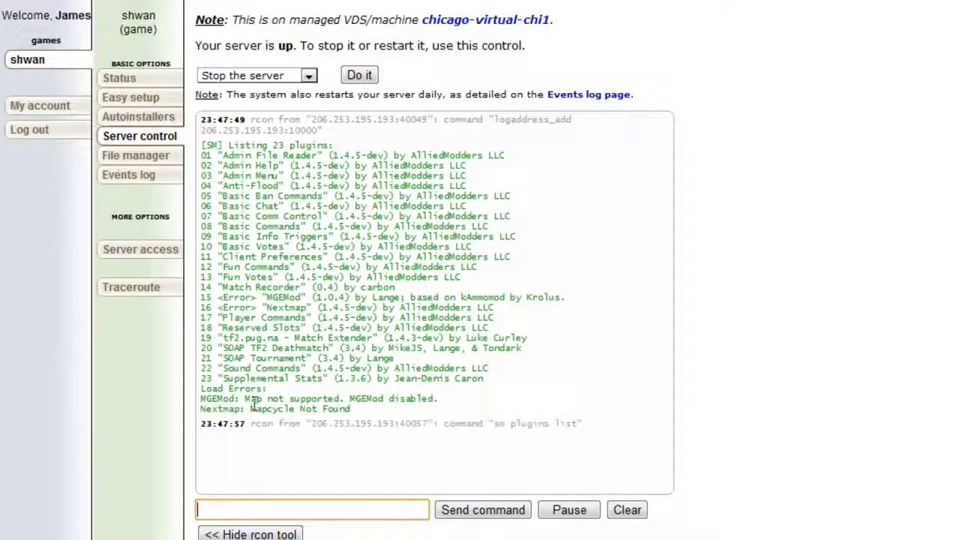
{"action": "left_click_drag", "start_coordinate": [250, 398], "coordinate": [311, 398]}
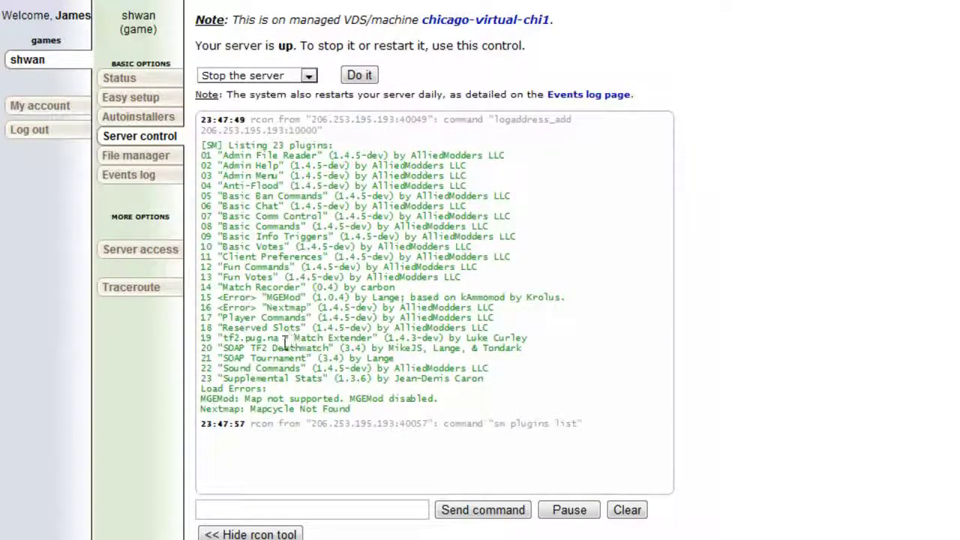
{"action": "left_click_drag", "start_coordinate": [285, 339], "coordinate": [225, 349]}
{"action": "left_click", "coordinate": [233, 349]}
{"action": "left_click", "coordinate": [307, 508]}
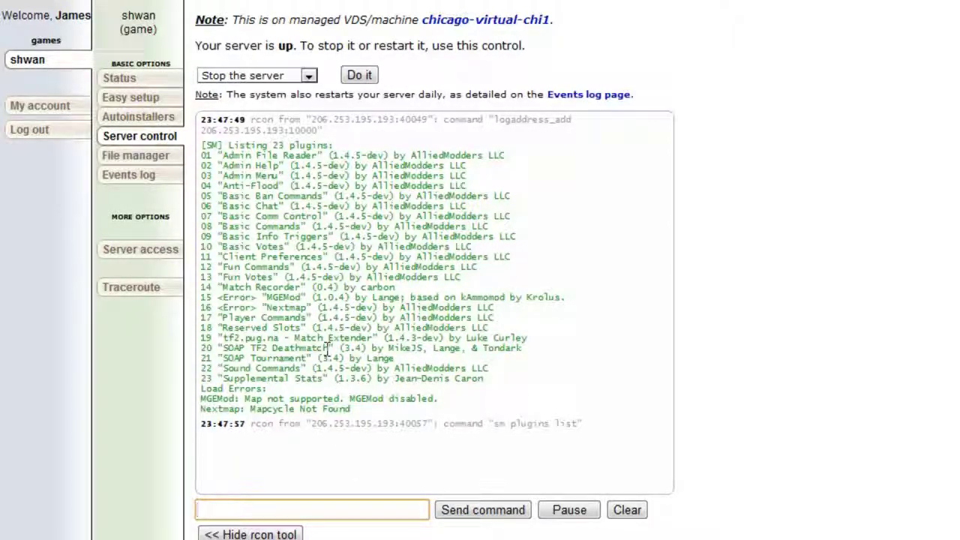
Restart the game server and check its status page.
{"action": "left_click", "coordinate": [308, 75]}
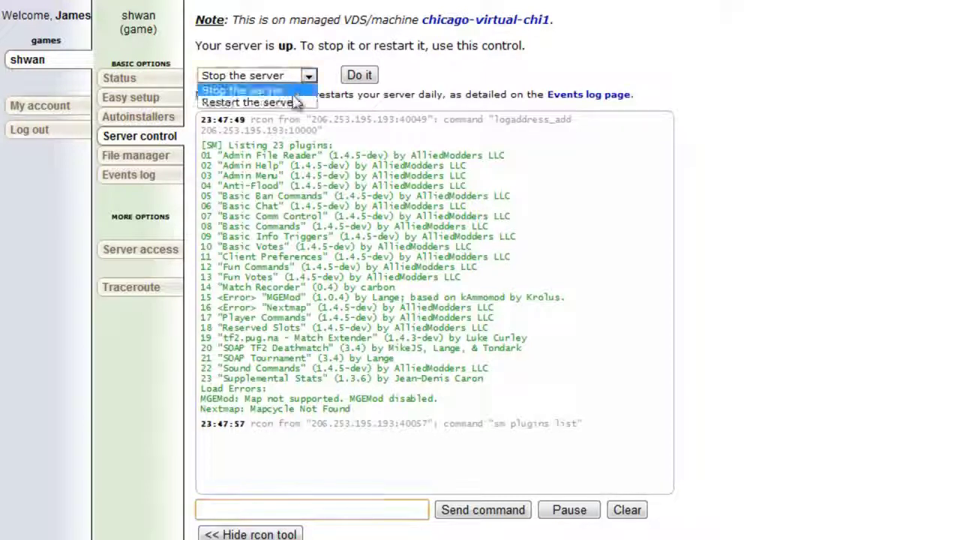
{"action": "left_click", "coordinate": [290, 100]}
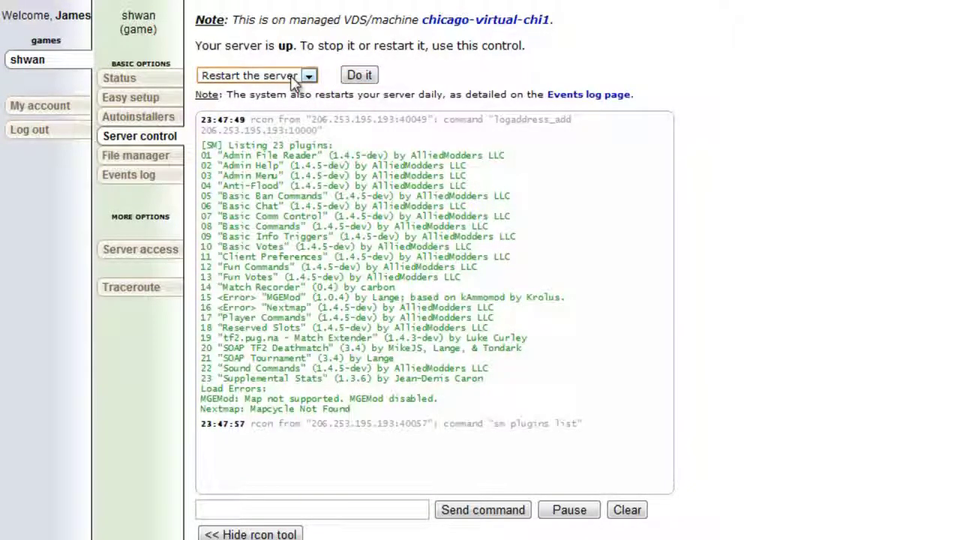
{"action": "left_click", "coordinate": [360, 78]}
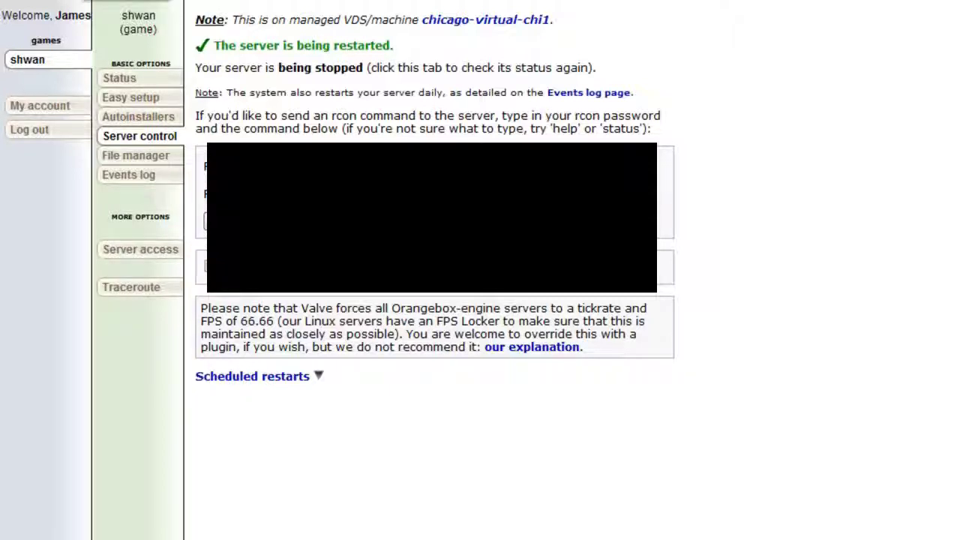
{"action": "left_click", "coordinate": [118, 75]}
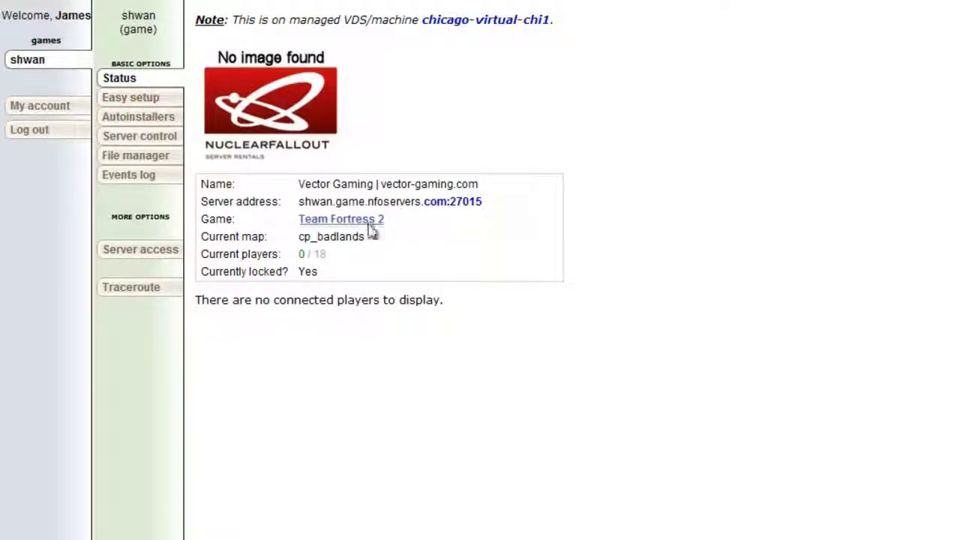
Reopen the rcon tool, run "sm plugins list" again and check the list for the SourceTV Match Recorder plugin.
{"action": "left_click", "coordinate": [135, 137]}
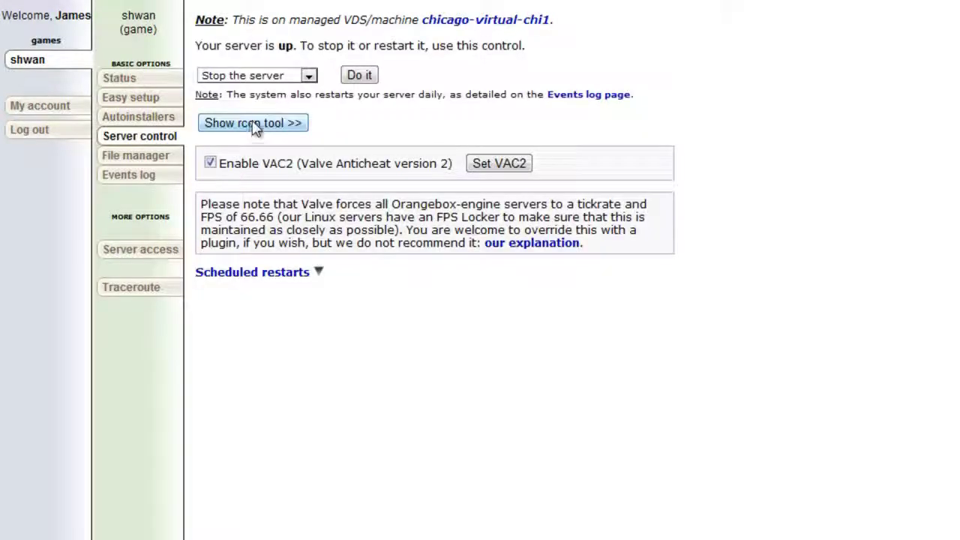
{"action": "left_click", "coordinate": [252, 124]}
{"action": "type", "text": "sm"}
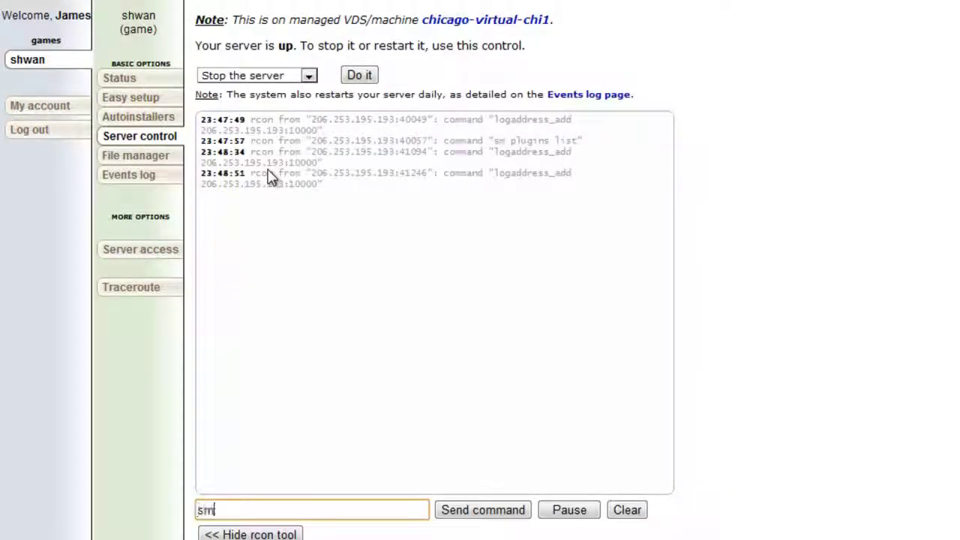
{"action": "type", "text": " plugins list"}
{"action": "key", "text": "Return"}
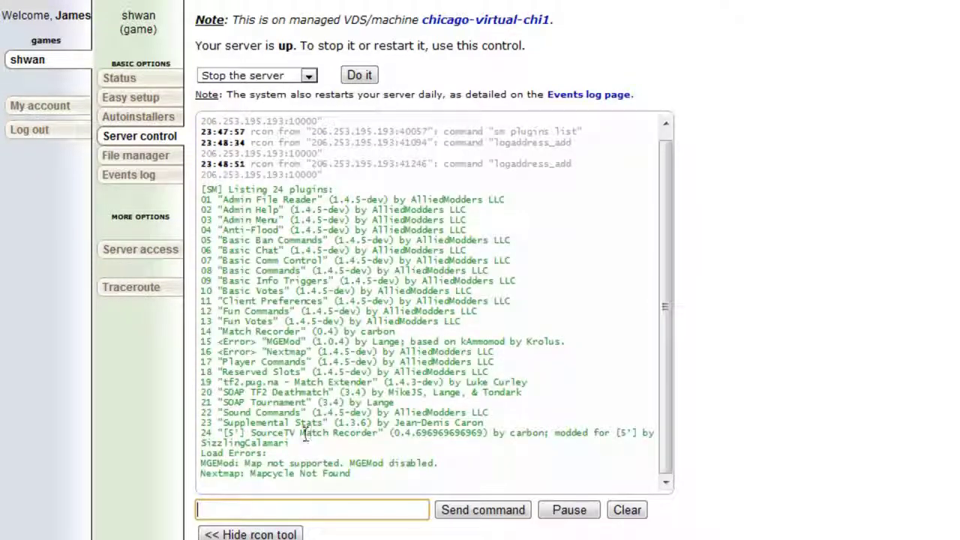
{"action": "left_click", "coordinate": [307, 425]}
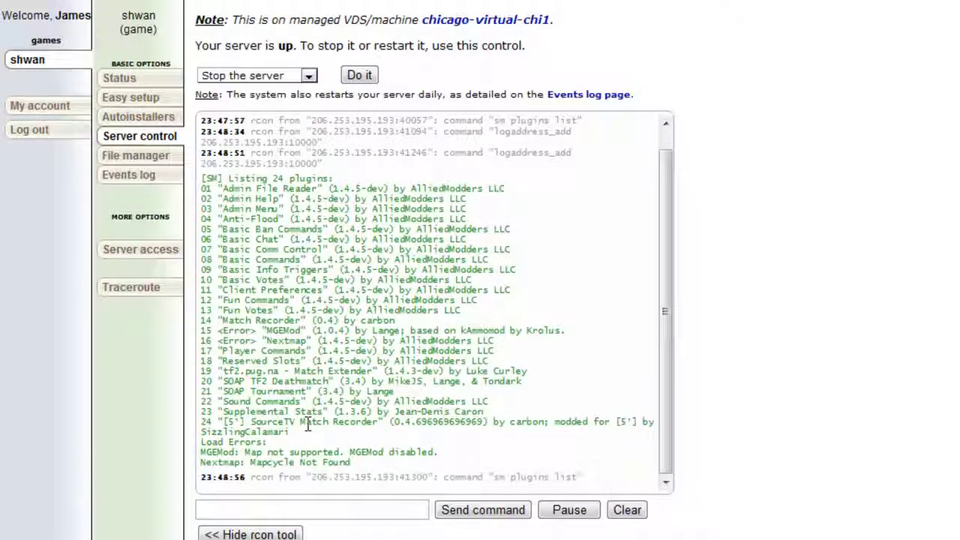
{"action": "mouse_move", "coordinate": [272, 422]}
{"action": "left_mouse_down"}
{"action": "mouse_move", "coordinate": [621, 425]}
{"action": "mouse_move", "coordinate": [273, 422]}
{"action": "left_mouse_up"}
{"action": "triple_click", "coordinate": [300, 422]}
{"action": "left_click_drag", "start_coordinate": [246, 421], "coordinate": [223, 425]}
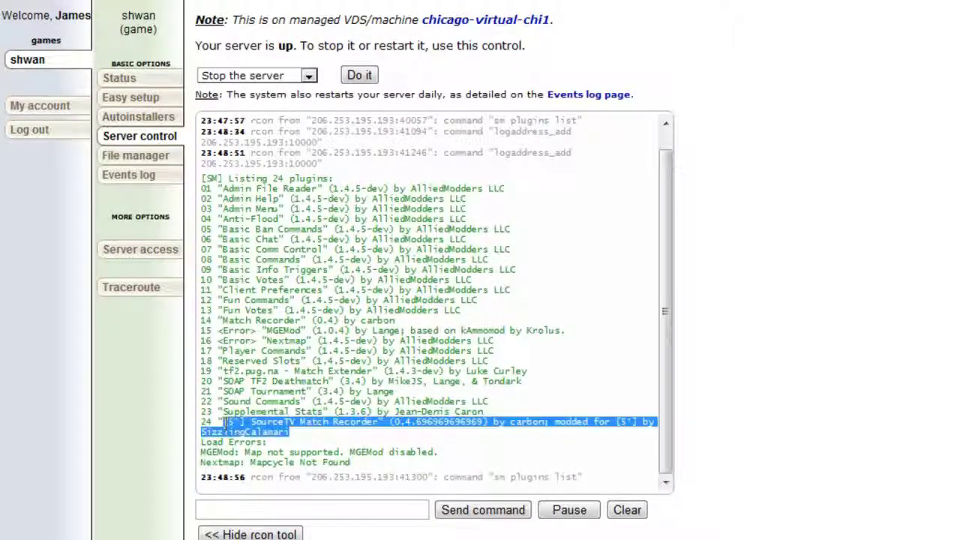
{"action": "left_click", "coordinate": [322, 439]}
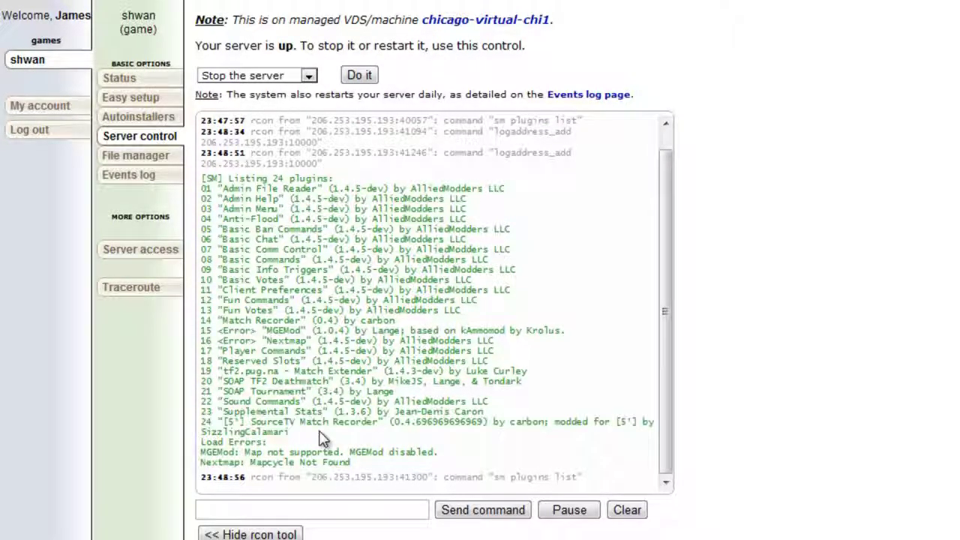